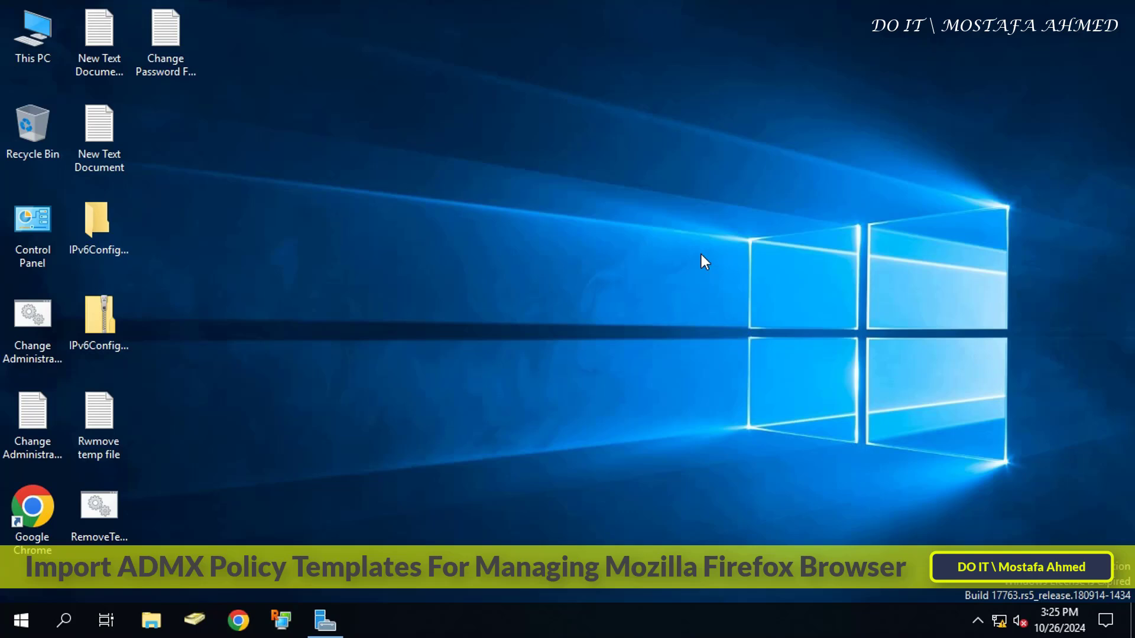
- Open the Default Domain Policy for editing from Server Manager's Group Policy Management console
{"action": "left_click", "coordinate": [322, 622]}
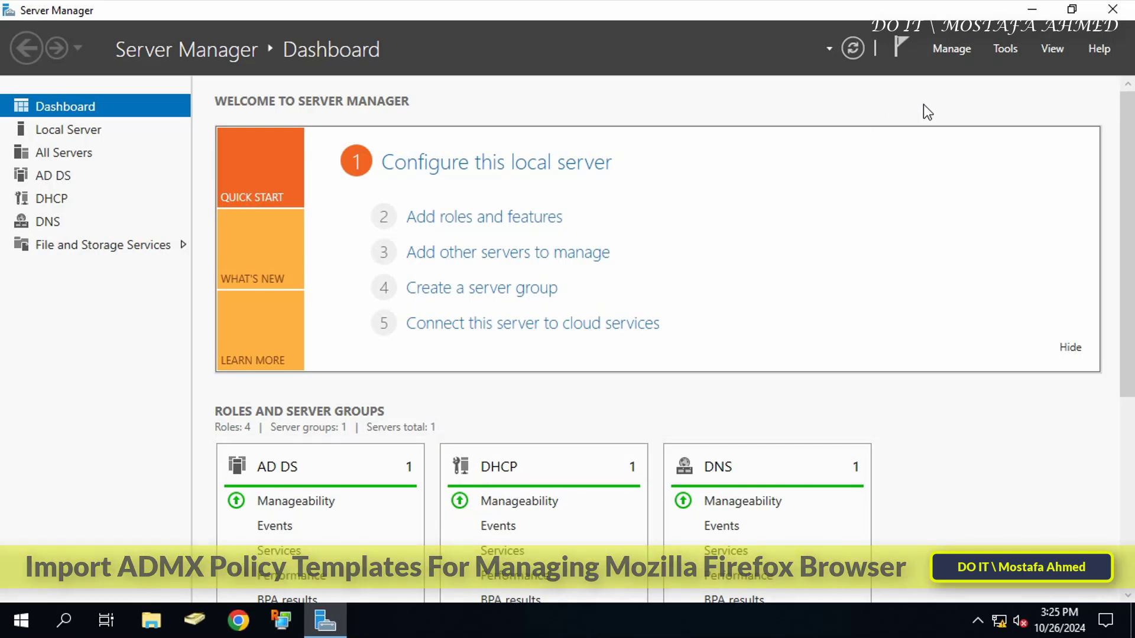
{"action": "left_click", "coordinate": [1005, 52]}
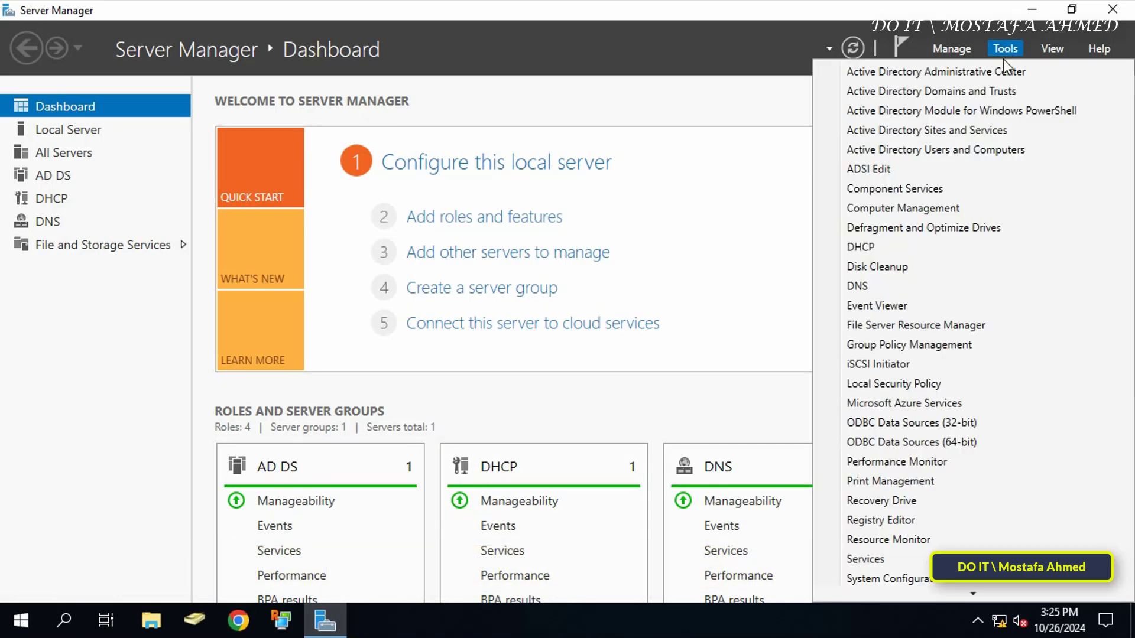
{"action": "left_click", "coordinate": [971, 344]}
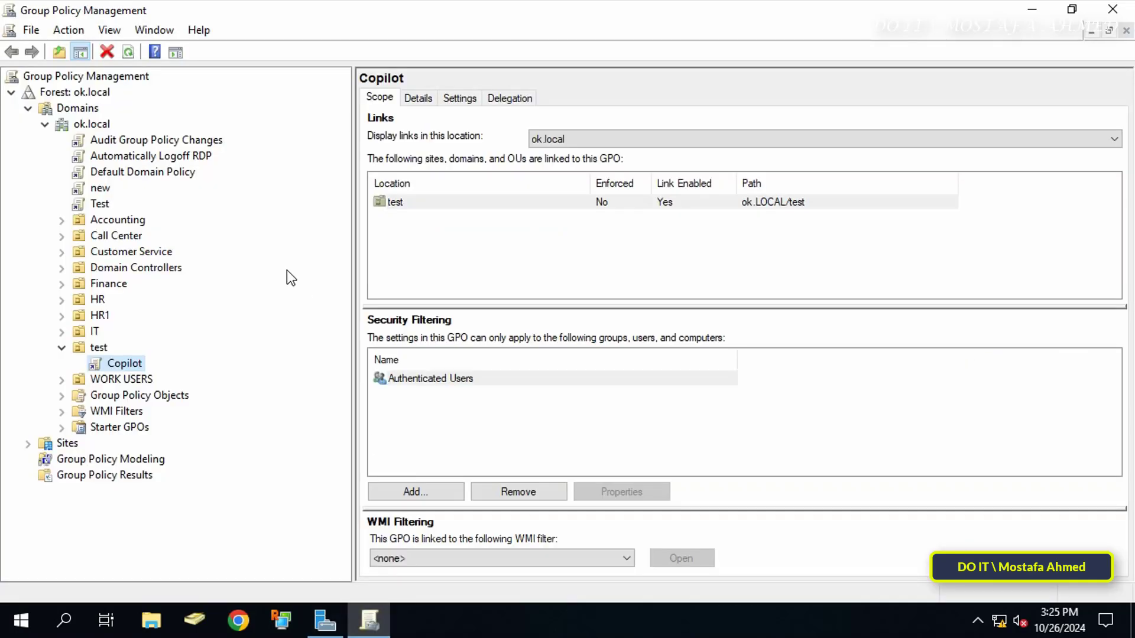
{"action": "left_click", "coordinate": [142, 176]}
{"action": "right_click", "coordinate": [144, 170]}
{"action": "left_click", "coordinate": [162, 178]}
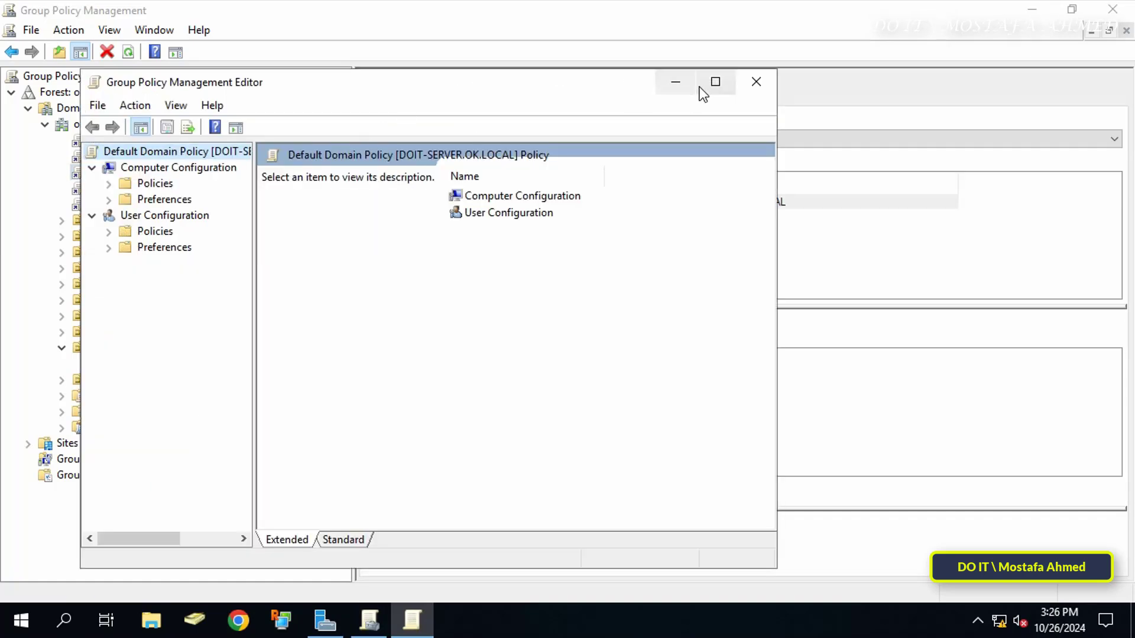
- Expand Computer Configuration Policies > Administrative Templates, confirm no Firefox folder, and close the editor
{"action": "left_click", "coordinate": [710, 86]}
{"action": "left_click_drag", "start_coordinate": [171, 213], "coordinate": [277, 214]}
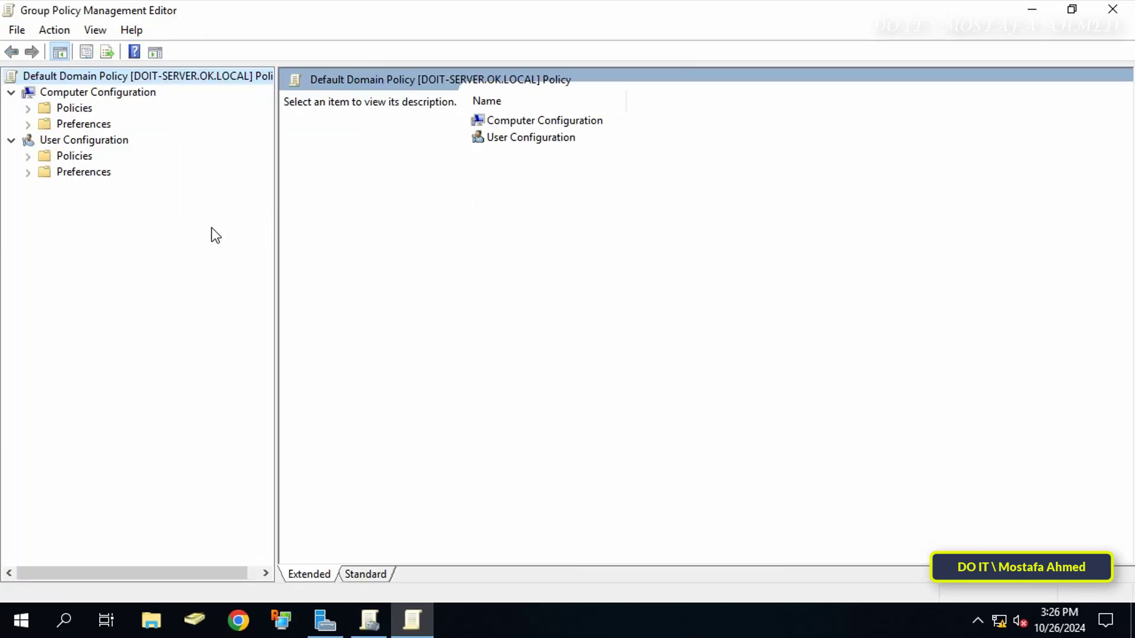
{"action": "left_click", "coordinate": [74, 110]}
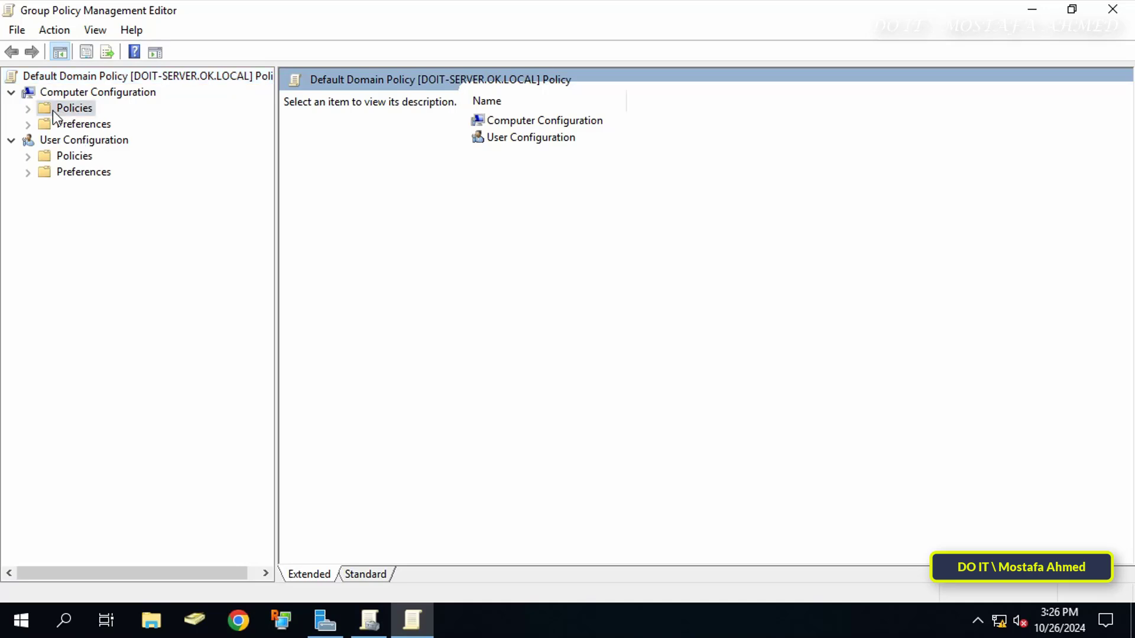
{"action": "left_click", "coordinate": [27, 112]}
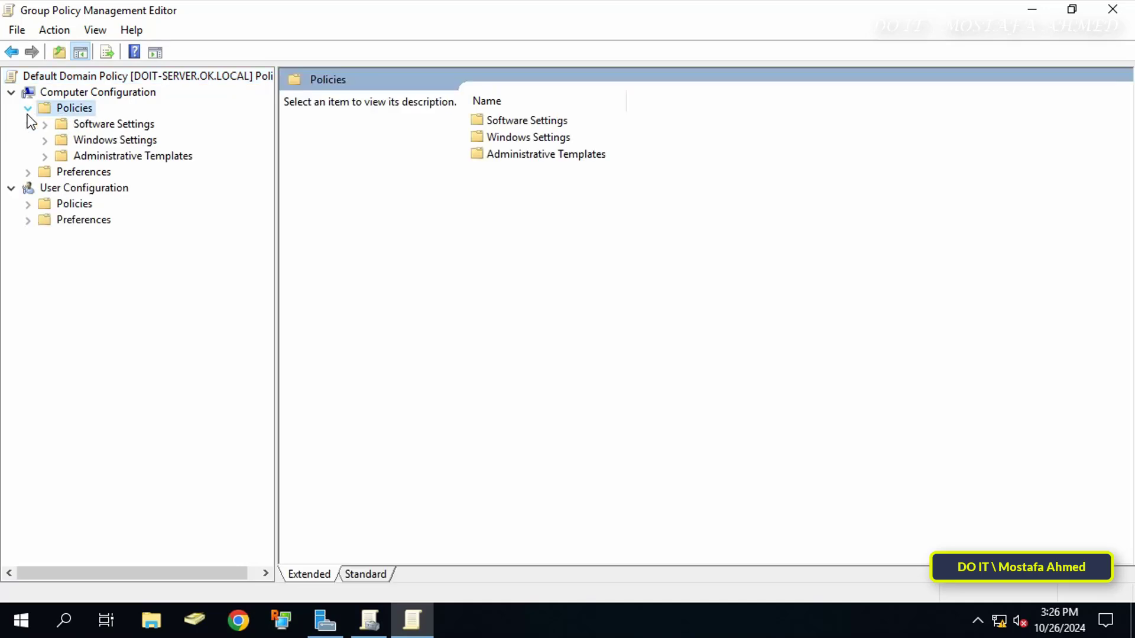
{"action": "left_click", "coordinate": [127, 155]}
{"action": "left_click_drag", "start_coordinate": [277, 221], "coordinate": [693, 231]}
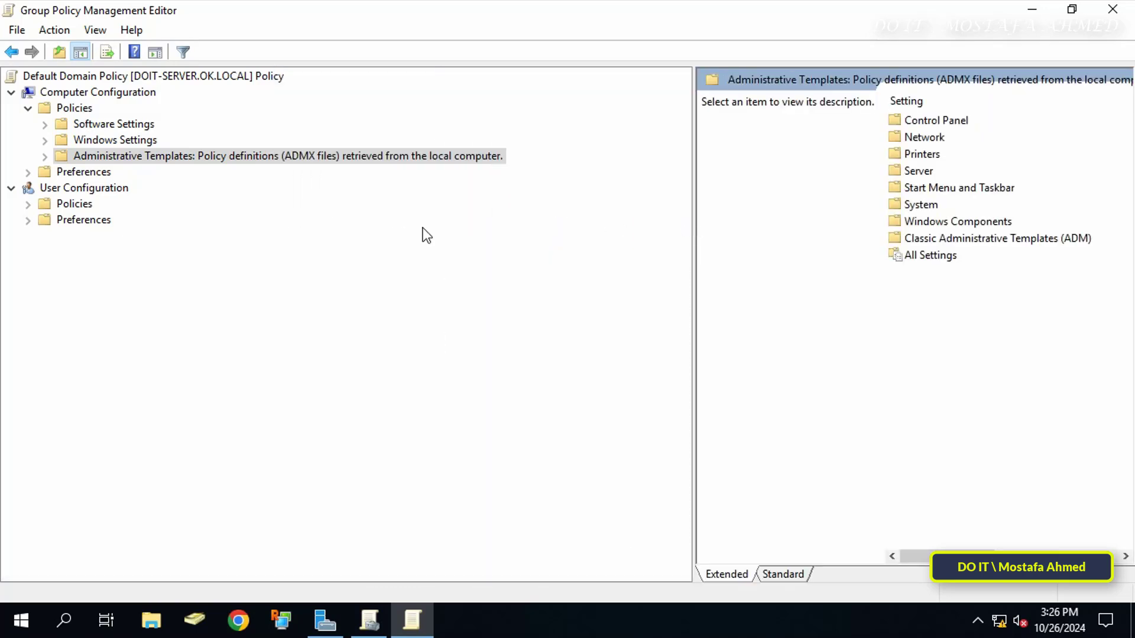
{"action": "left_click", "coordinate": [45, 156]}
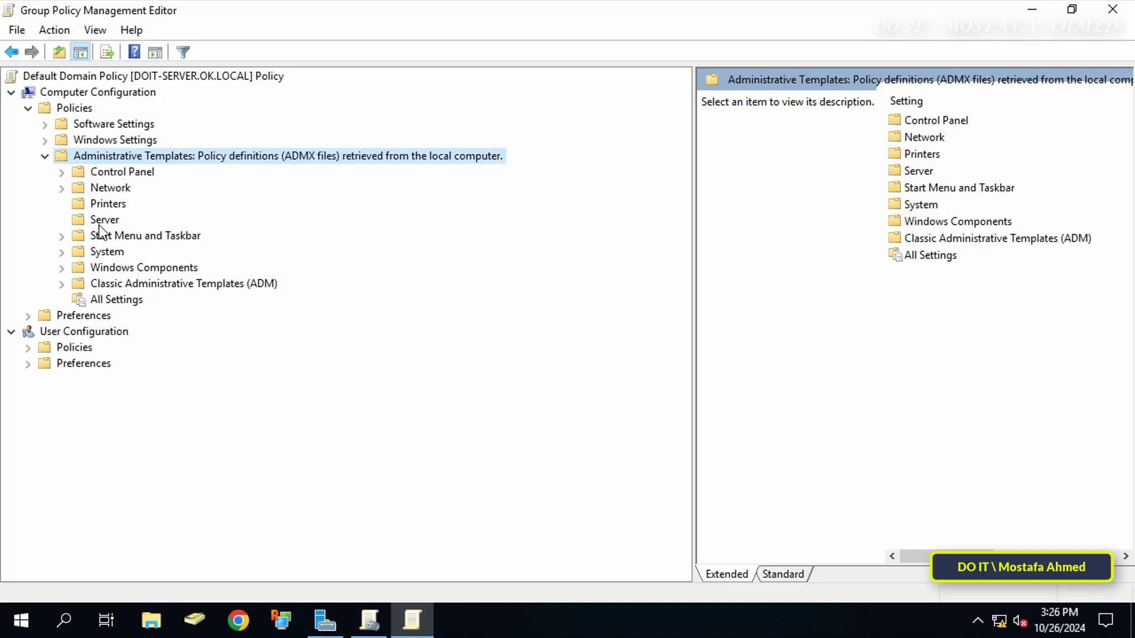
{"action": "left_click", "coordinate": [1109, 16]}
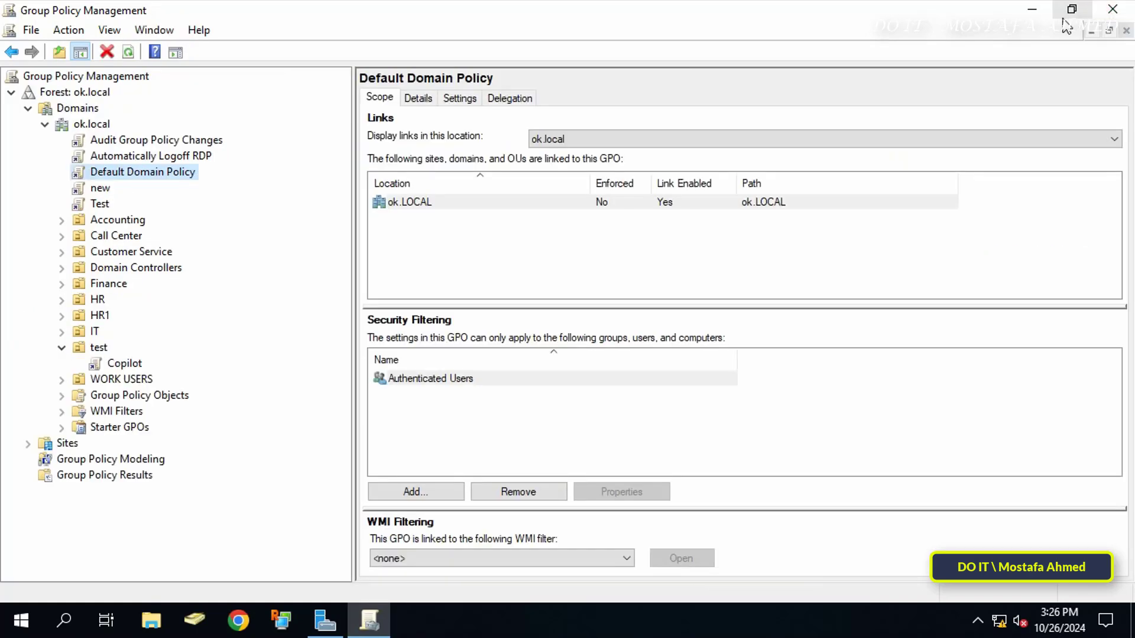
- Search Google for 'customizing firefox using group policy'
{"action": "left_click", "coordinate": [1042, 13]}
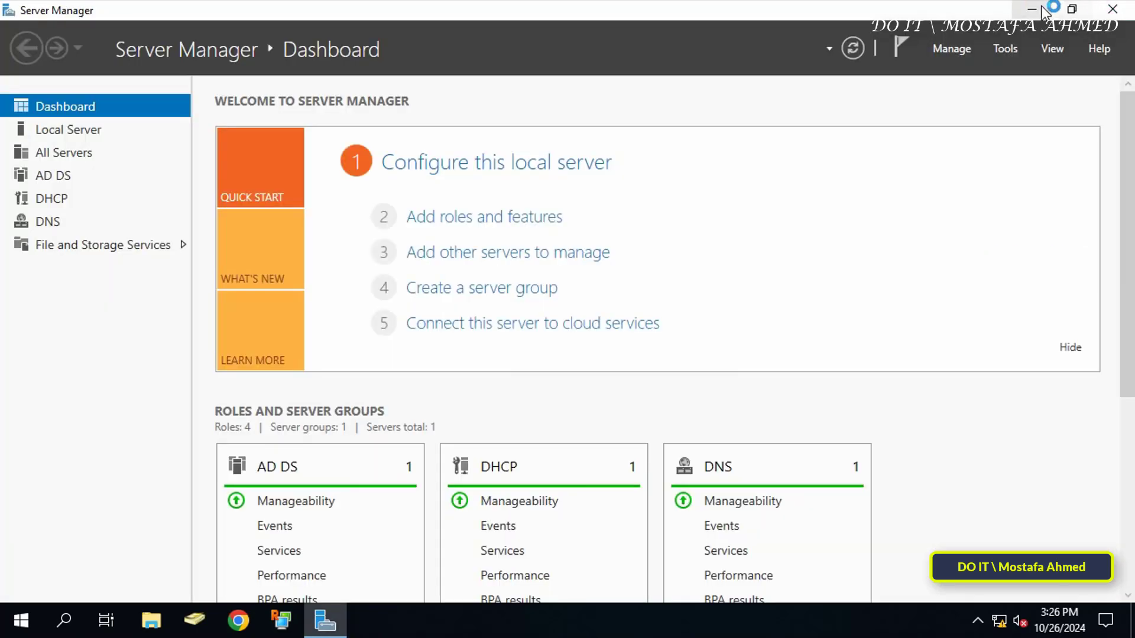
{"action": "left_click", "coordinate": [1043, 11]}
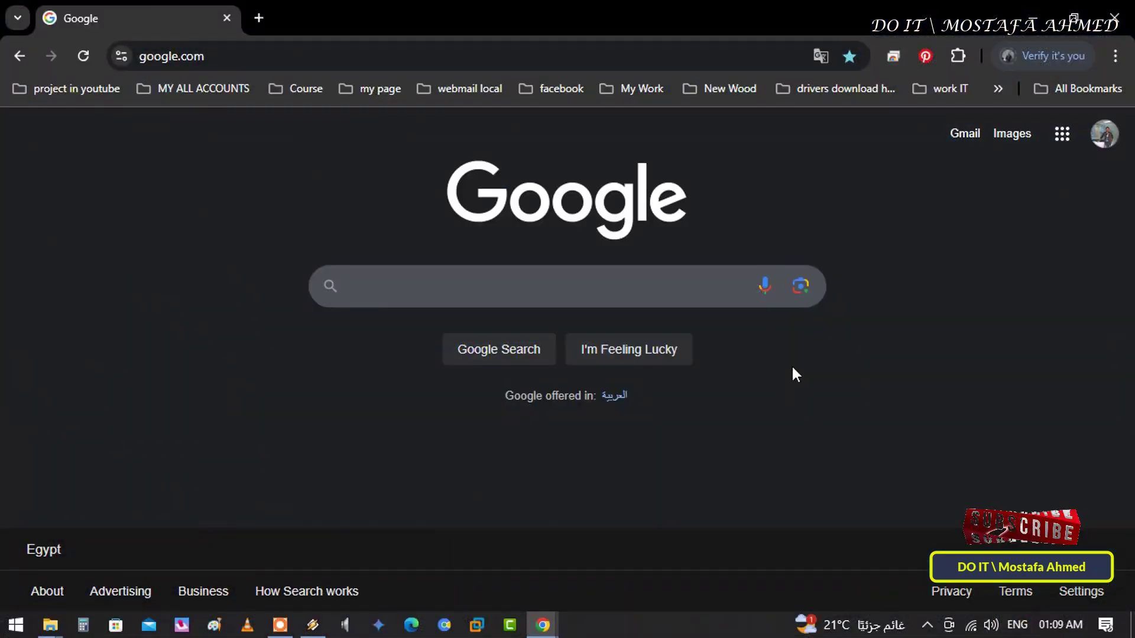
{"action": "left_click", "coordinate": [672, 287]}
{"action": "type", "text": "customi"}
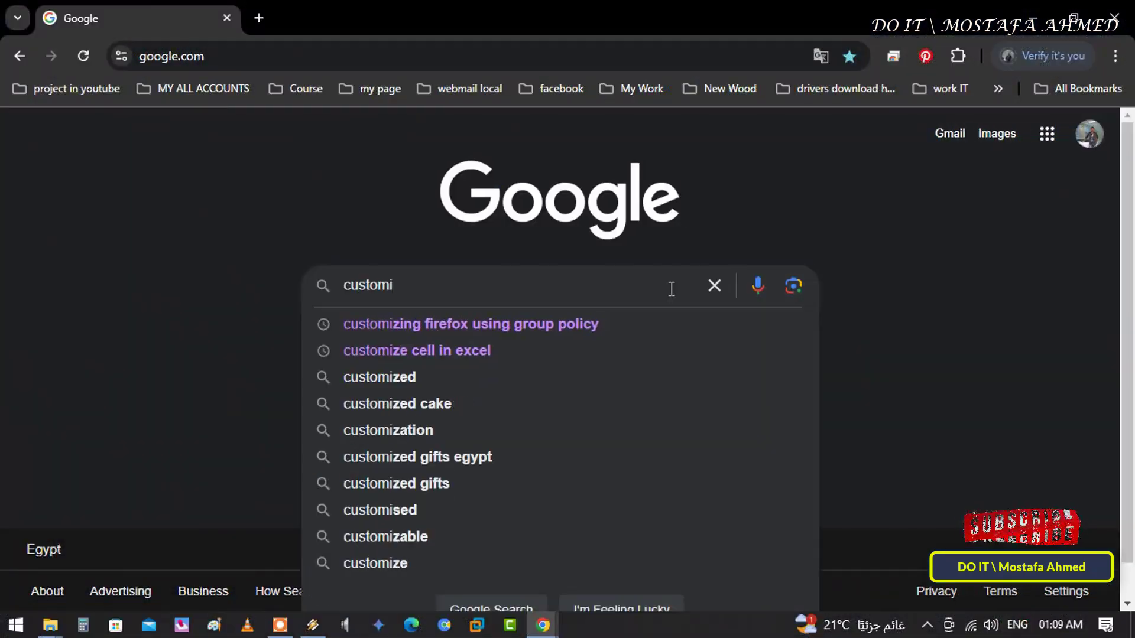
{"action": "key", "text": "Down"}
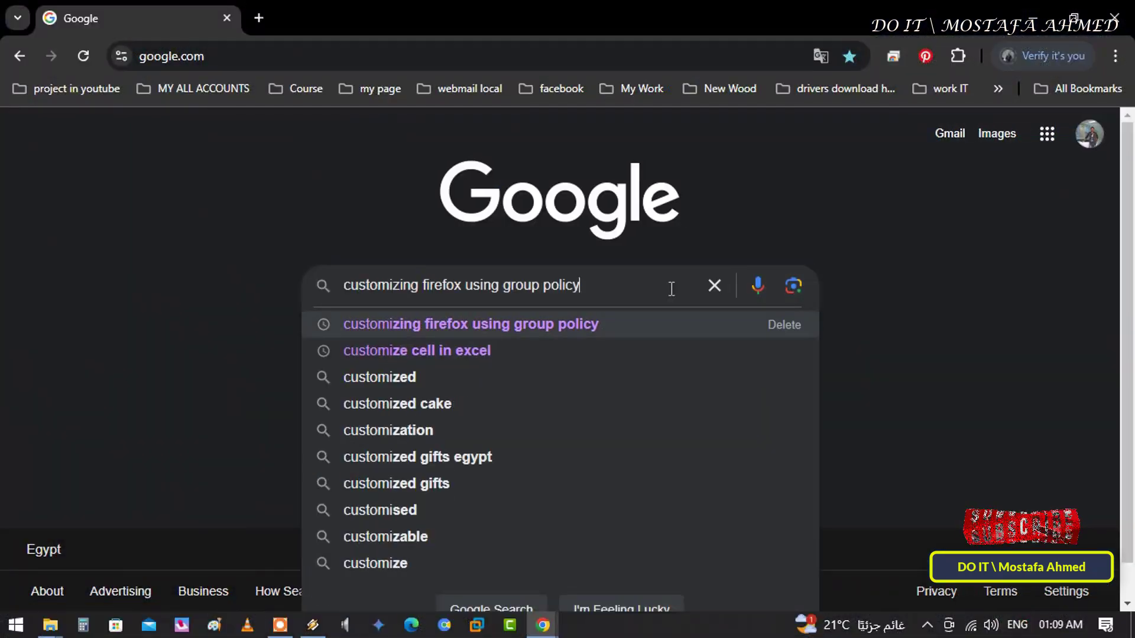
{"action": "left_click", "coordinate": [647, 325]}
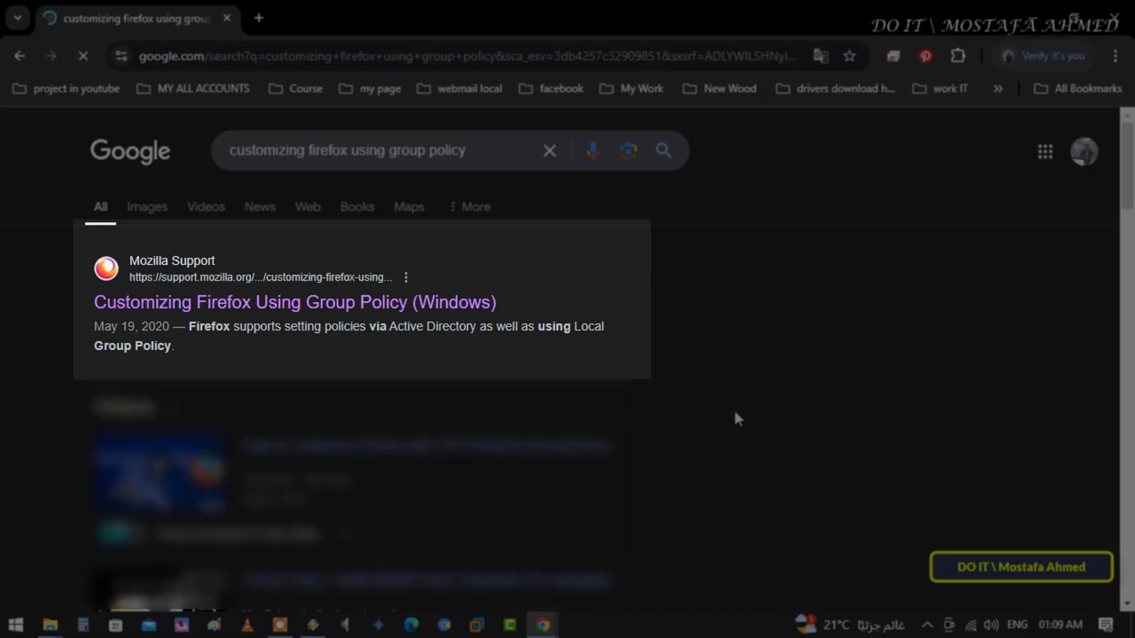
- Open the Mozilla Support result in a new tab and highlight the article title
{"action": "right_click", "coordinate": [369, 300]}
{"action": "left_click", "coordinate": [396, 322]}
{"action": "left_click", "coordinate": [320, 19]}
{"action": "left_click_drag", "start_coordinate": [31, 350], "coordinate": [689, 397]}
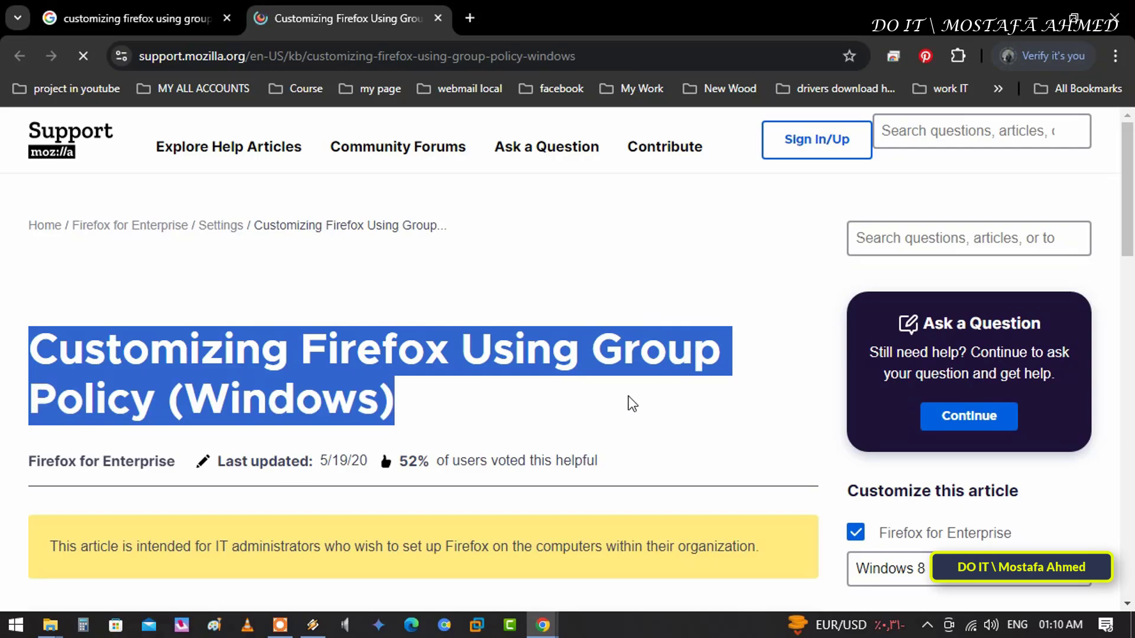
- Highlight the ADMX template download line and the X:\Windows\PolicyDefinitions location sentence
{"action": "scroll", "coordinate": [765, 249], "scroll_direction": "down", "scroll_amount": 5}
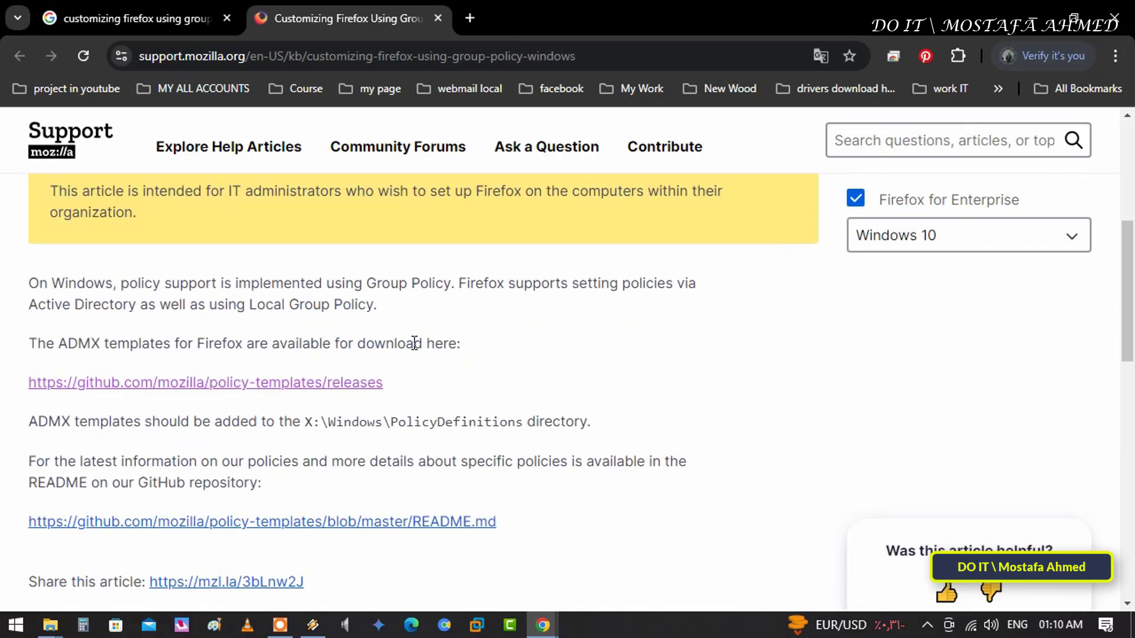
{"action": "triple_click", "coordinate": [297, 341]}
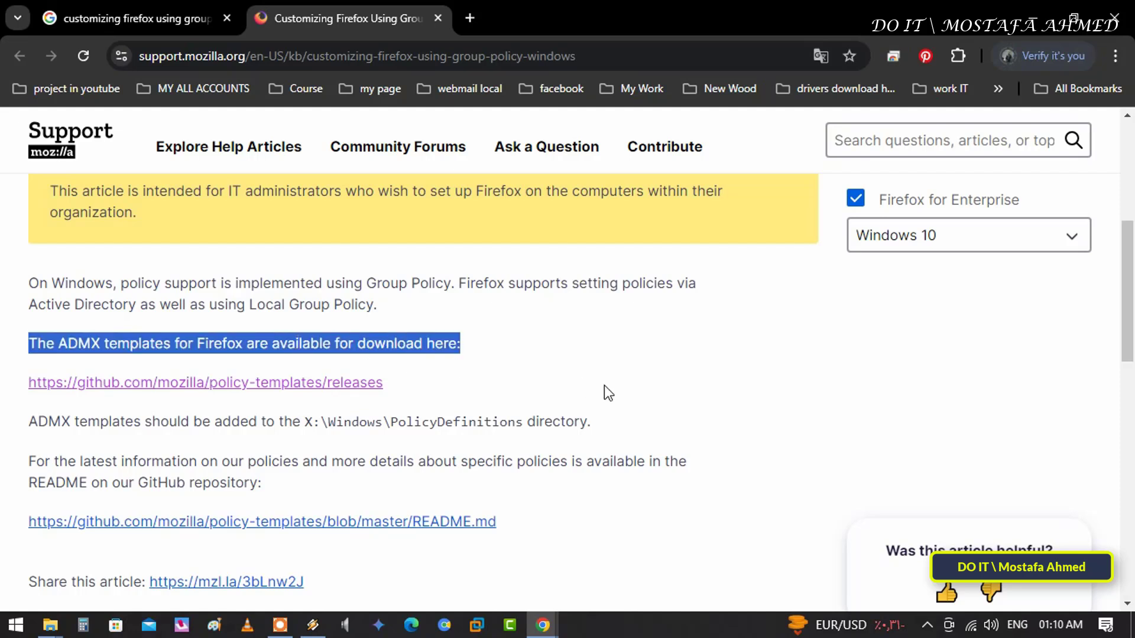
{"action": "left_click_drag", "start_coordinate": [29, 421], "coordinate": [600, 432]}
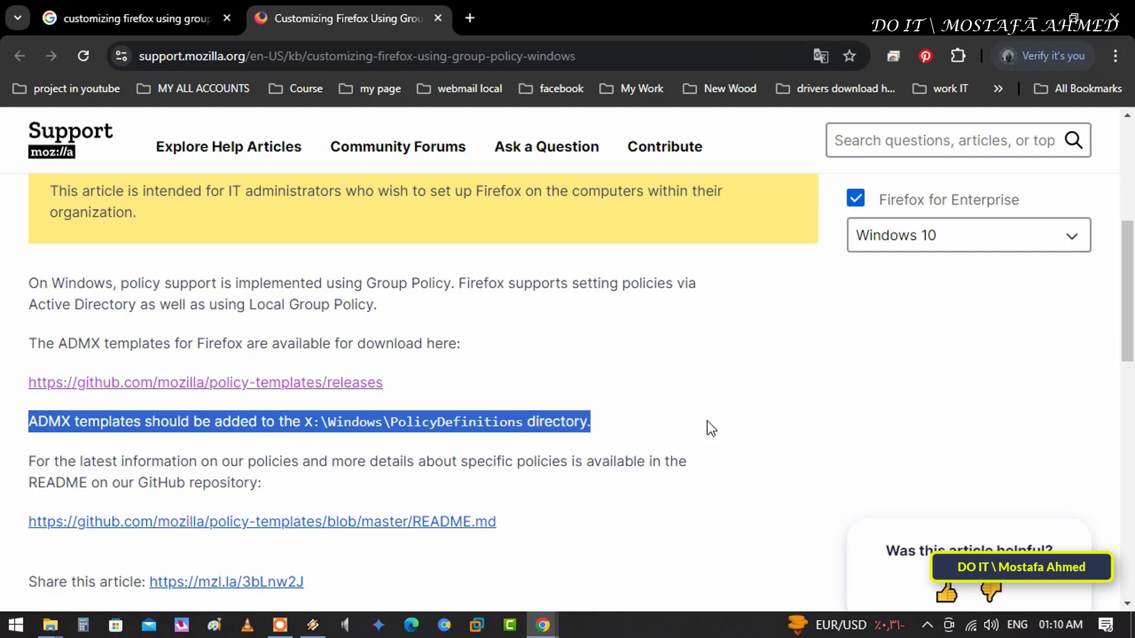
- Go to the GitHub policy-templates releases page and find the Firefox 131 / ESR 128.3 release
{"action": "left_click", "coordinate": [324, 386]}
{"action": "scroll", "coordinate": [1086, 341], "scroll_direction": "down", "scroll_amount": 3}
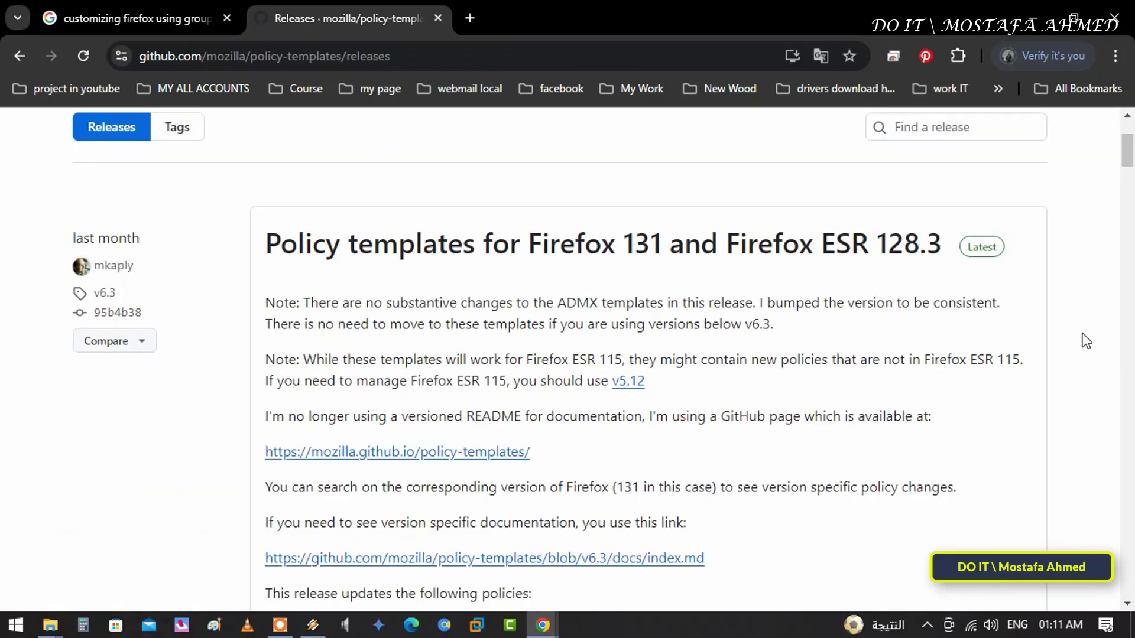
{"action": "left_click_drag", "start_coordinate": [259, 246], "coordinate": [969, 261]}
{"action": "scroll", "coordinate": [1090, 360], "scroll_direction": "down", "scroll_amount": 3}
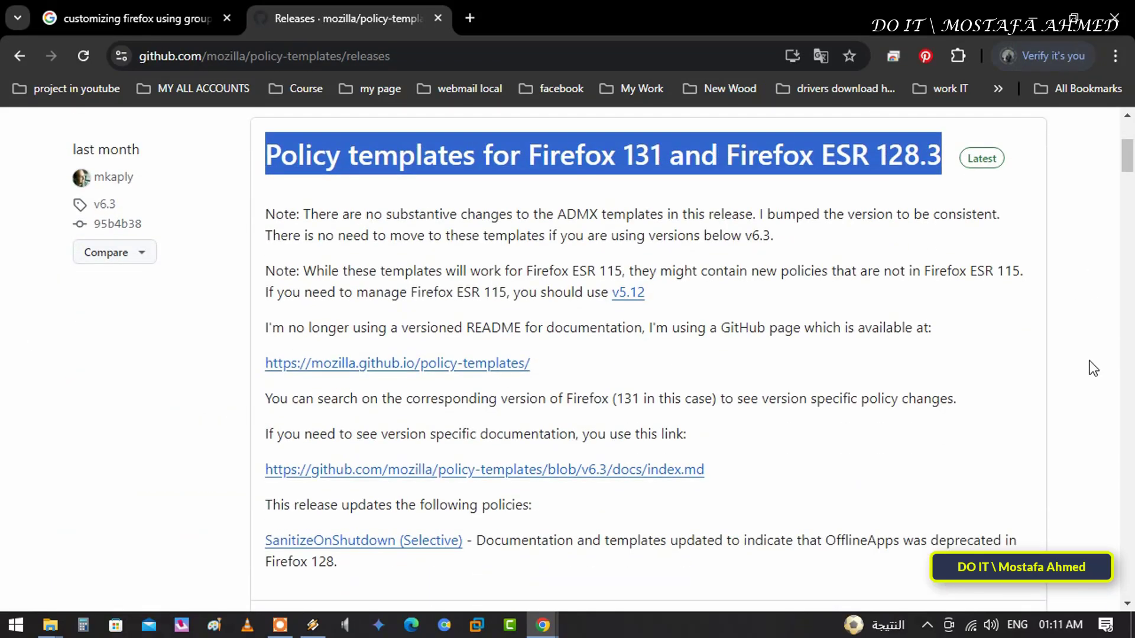
{"action": "scroll", "coordinate": [1090, 367], "scroll_direction": "down", "scroll_amount": 2}
- Download policy_templates_v6.3.zip and show it in the Downloads folder
{"action": "left_click", "coordinate": [390, 409]}
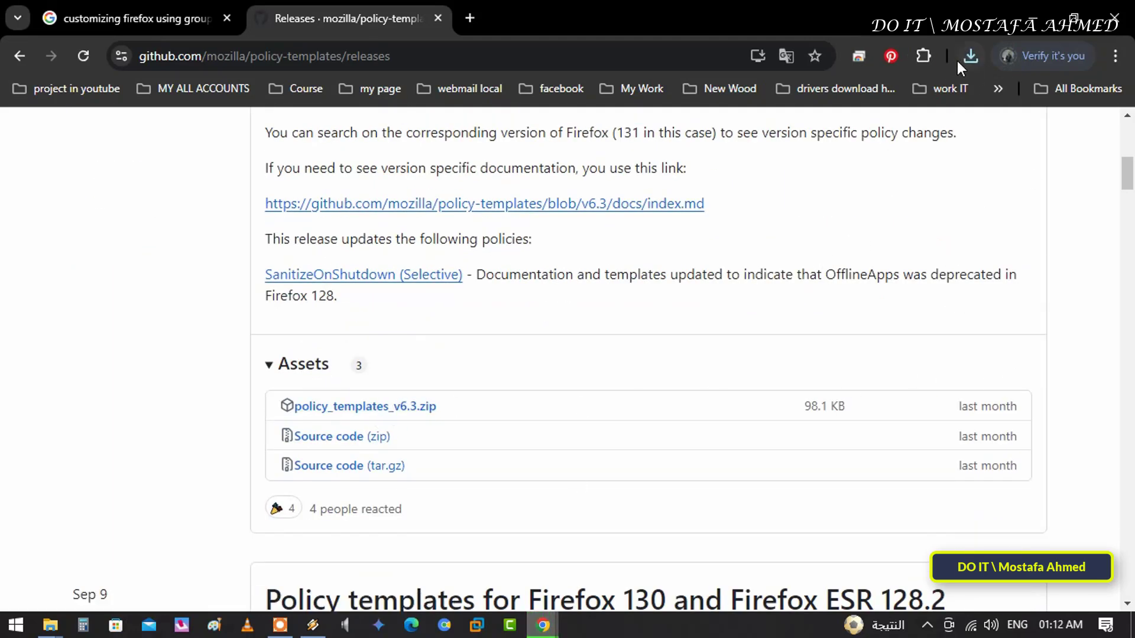
{"action": "left_click", "coordinate": [971, 55]}
{"action": "mouse_move", "coordinate": [909, 138]}
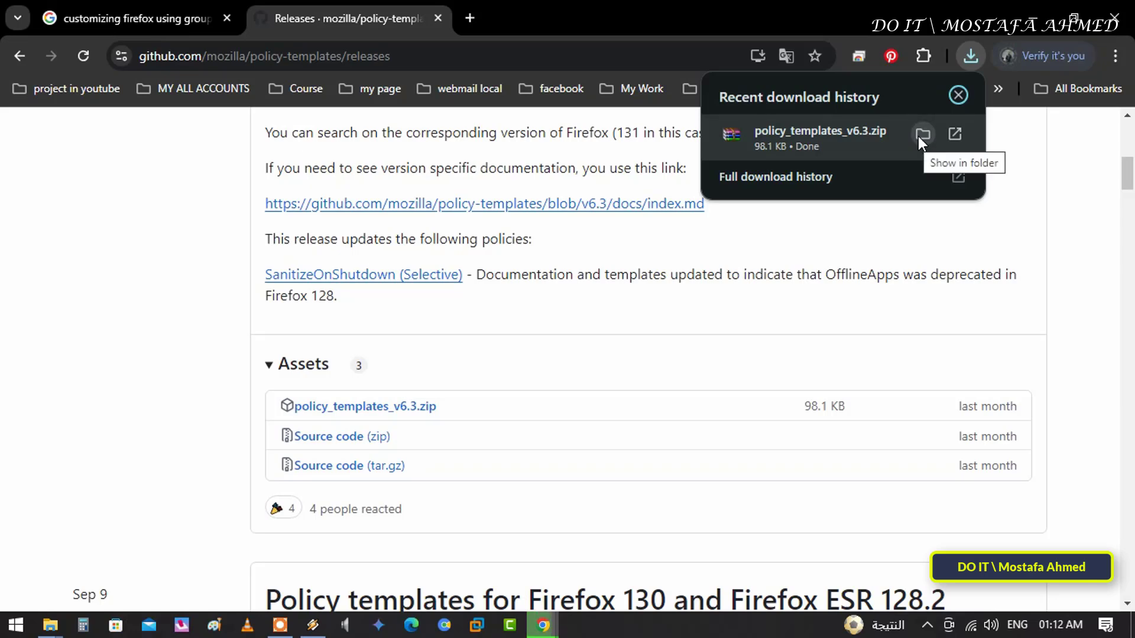
{"action": "left_click", "coordinate": [920, 136]}
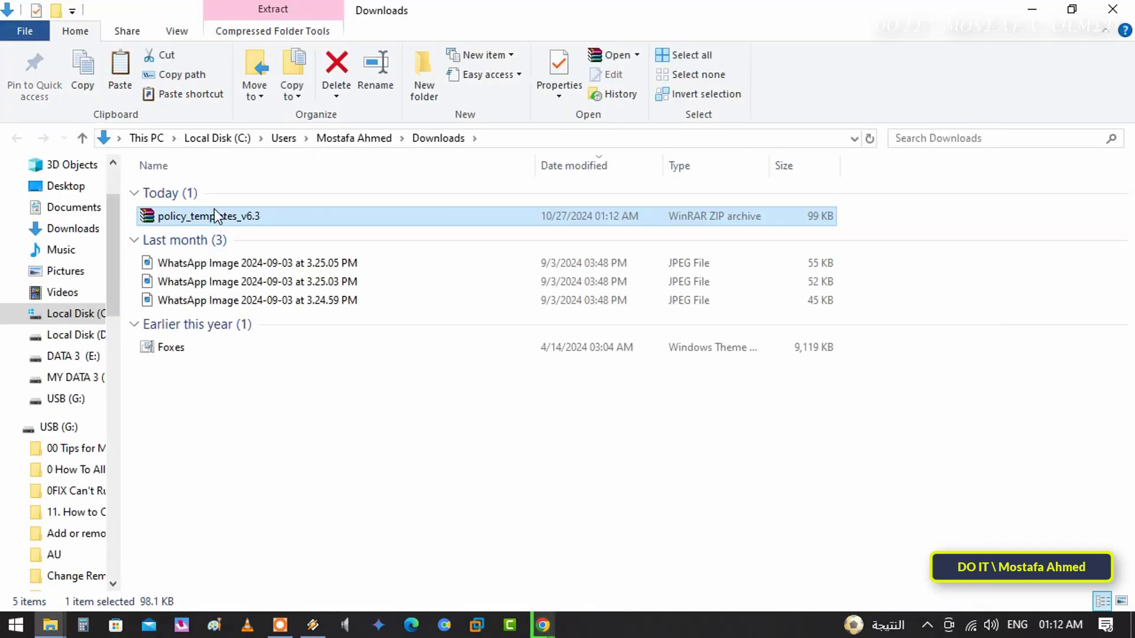
- Extract policy_templates_v6.3.zip to a policy_templates_v6.3 folder and open its windows subfolder
{"action": "right_click", "coordinate": [219, 220]}
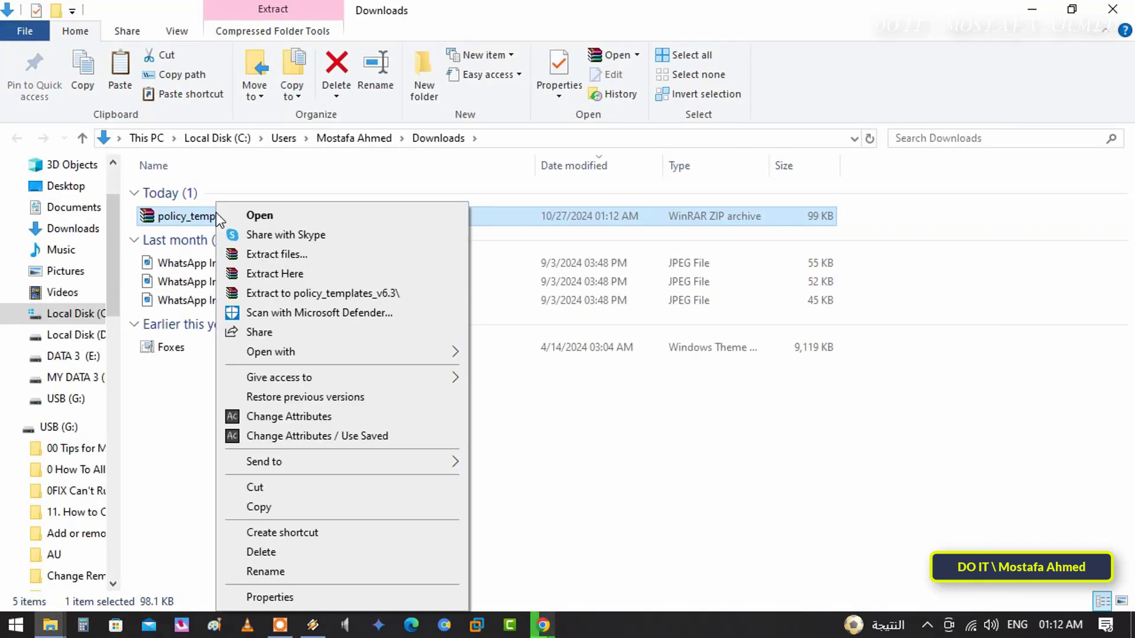
{"action": "left_click", "coordinate": [323, 298]}
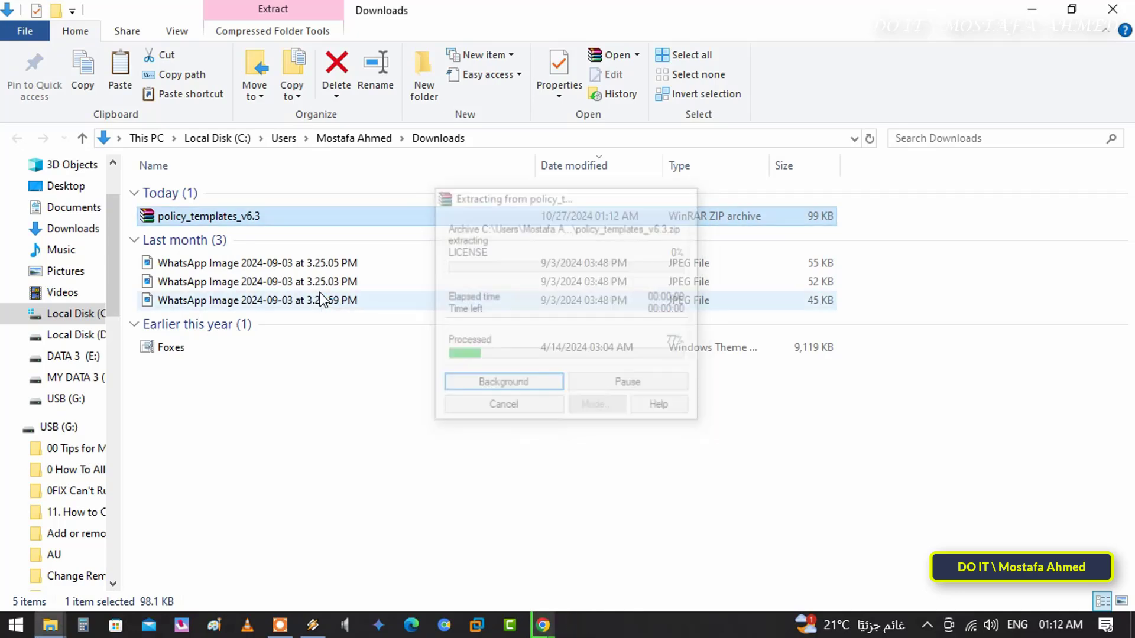
{"action": "double_click", "coordinate": [257, 236]}
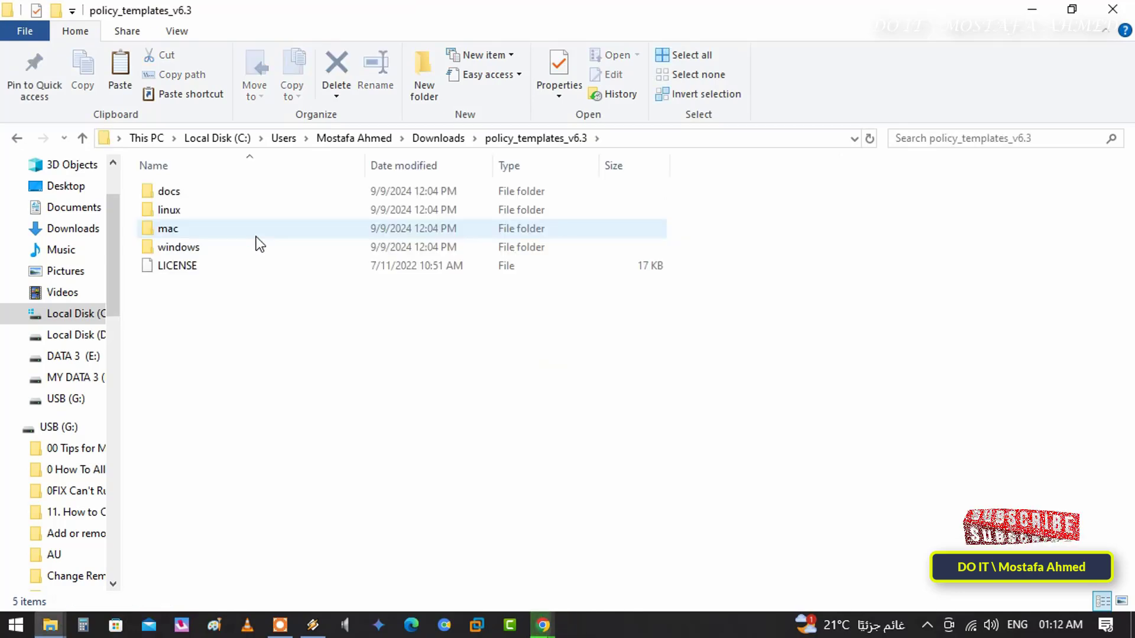
{"action": "left_click", "coordinate": [189, 246]}
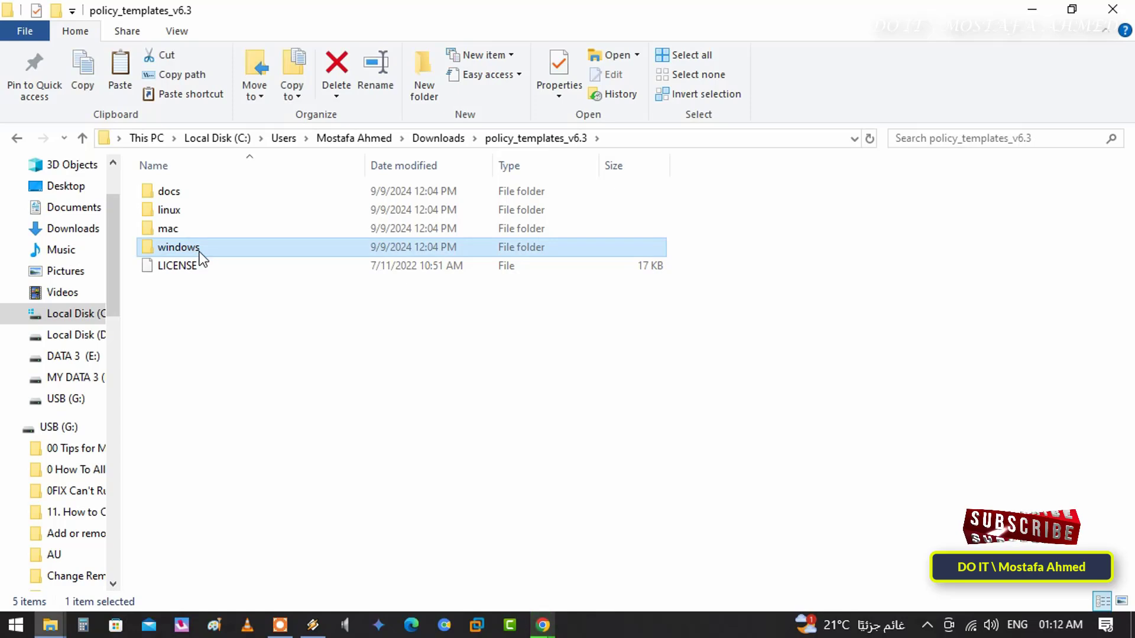
{"action": "double_click", "coordinate": [200, 251]}
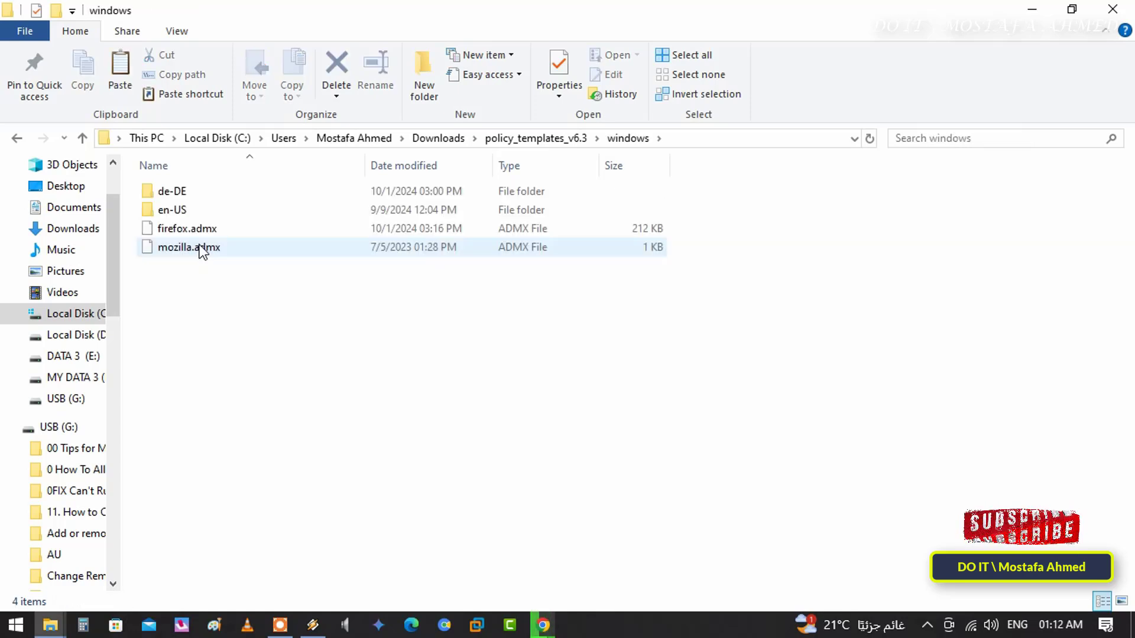
- Return to Downloads and copy the policy_templates_v6.3 folder for the desktop
{"action": "left_click", "coordinate": [200, 231]}
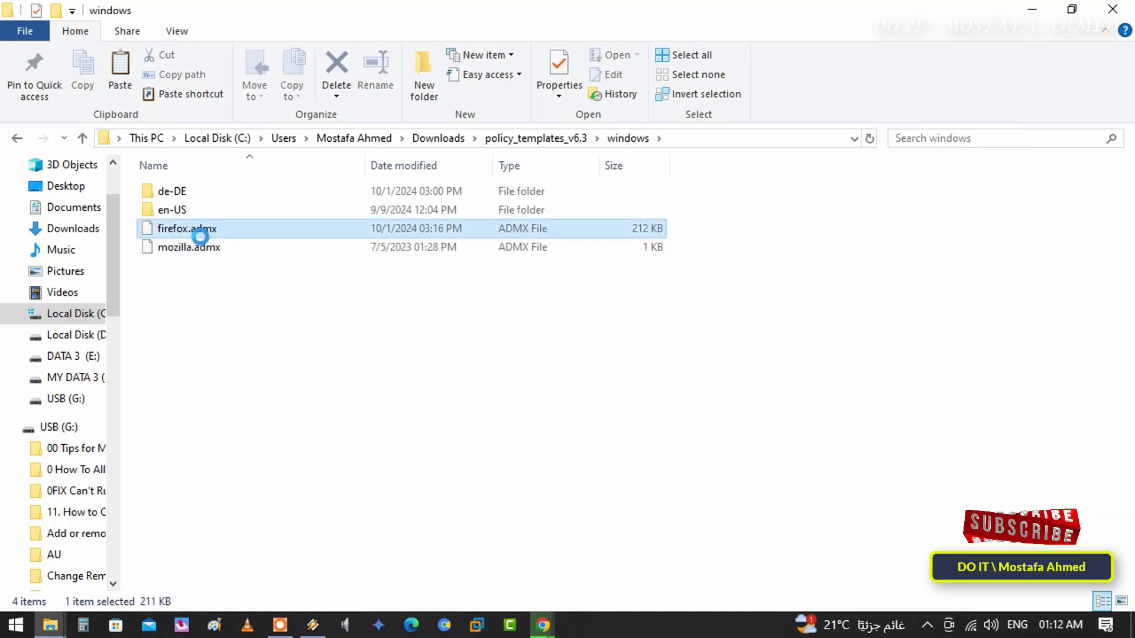
{"action": "left_click", "coordinate": [204, 249]}
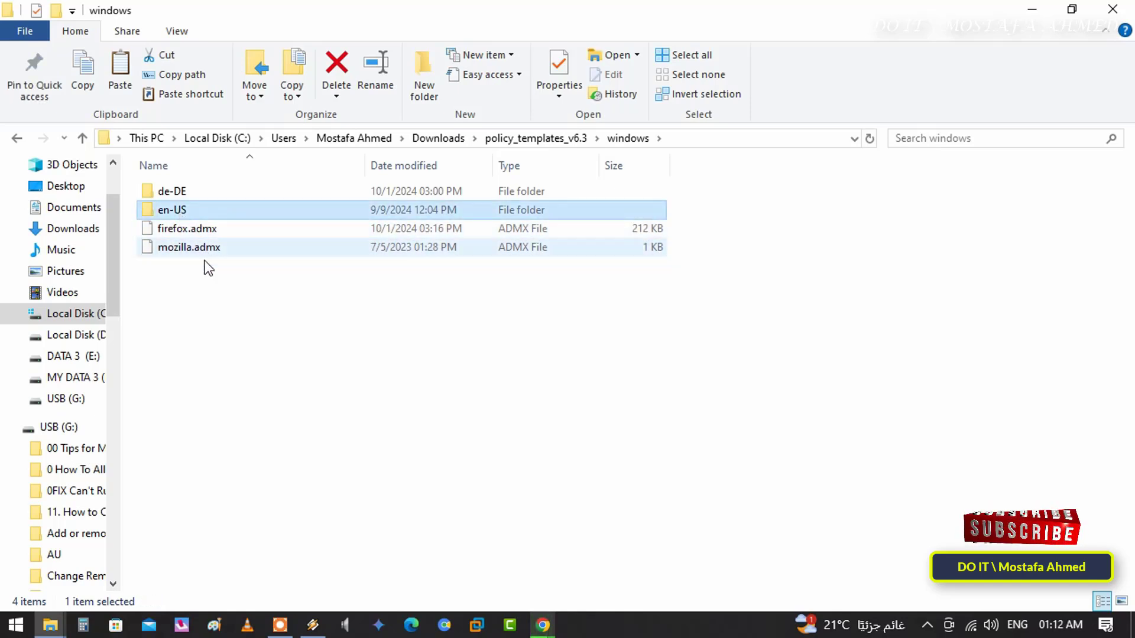
{"action": "left_click", "coordinate": [233, 307]}
{"action": "key", "text": "BackSpace"}
{"action": "key", "text": "BackSpace"}
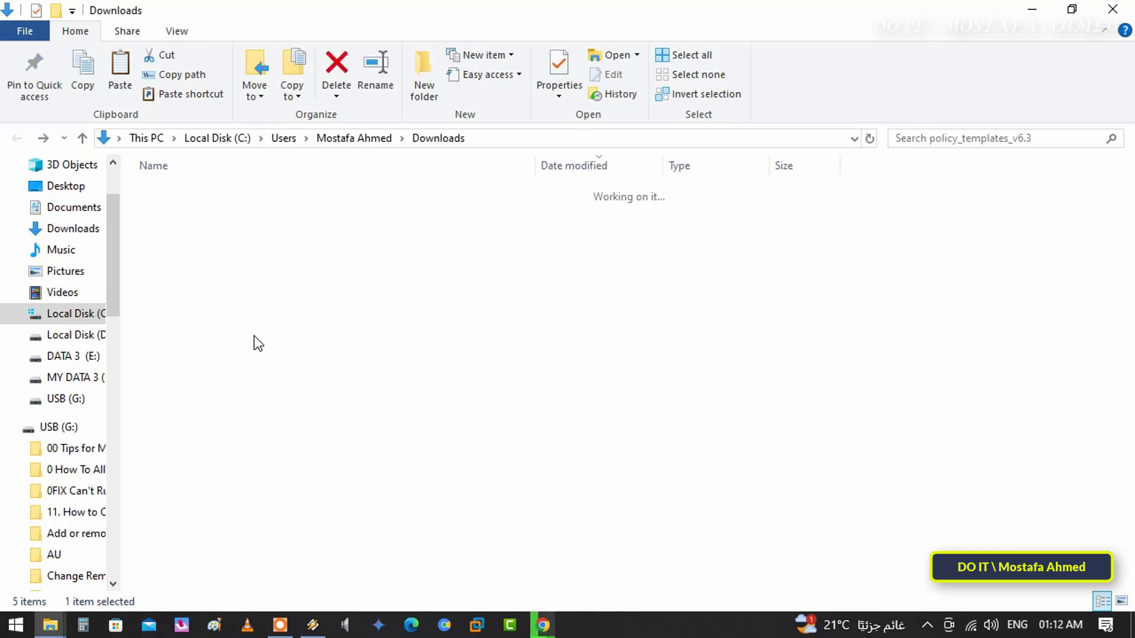
{"action": "right_click", "coordinate": [230, 235]}
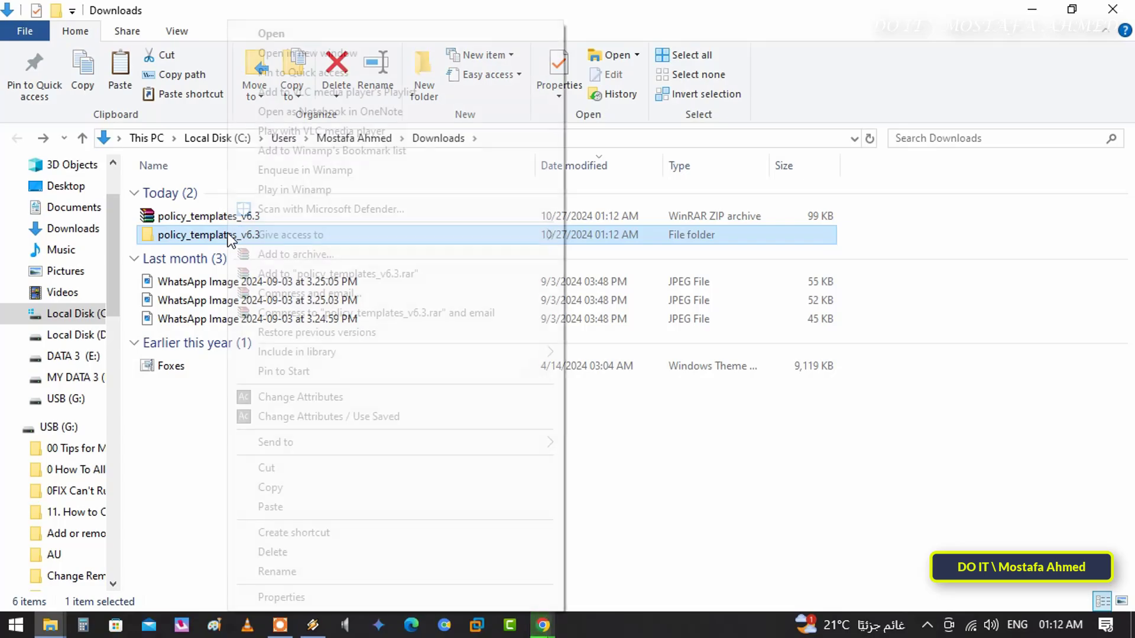
{"action": "left_click", "coordinate": [277, 489]}
{"action": "right_click", "coordinate": [412, 216]}
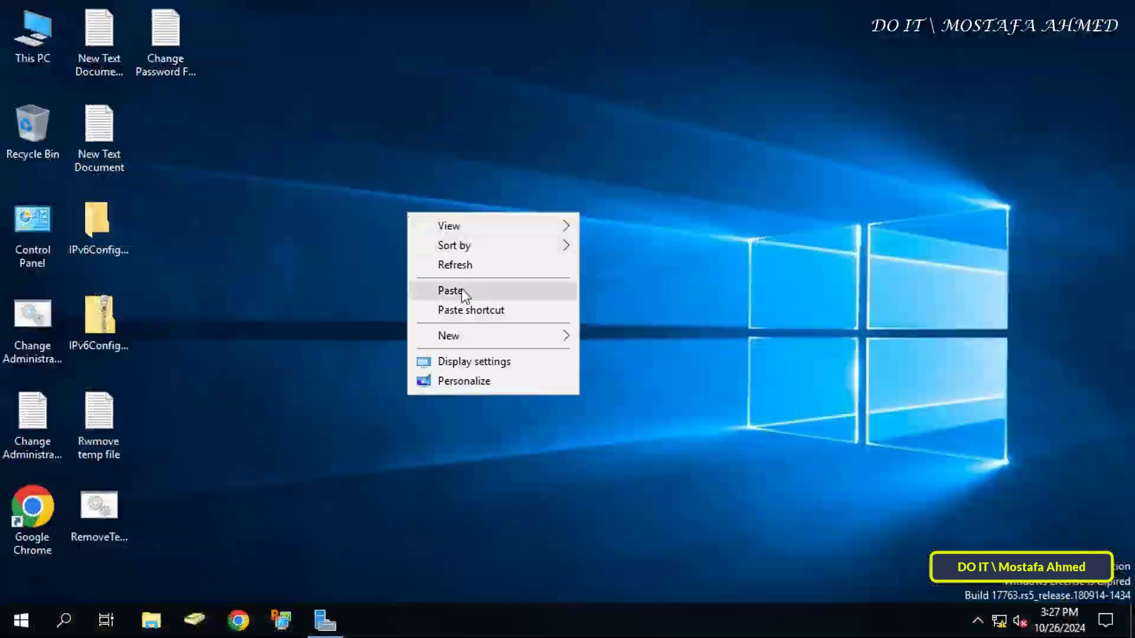
- Paste policy_templates_v6.3 onto the desktop and open its windows subfolder
{"action": "left_click", "coordinate": [464, 291]}
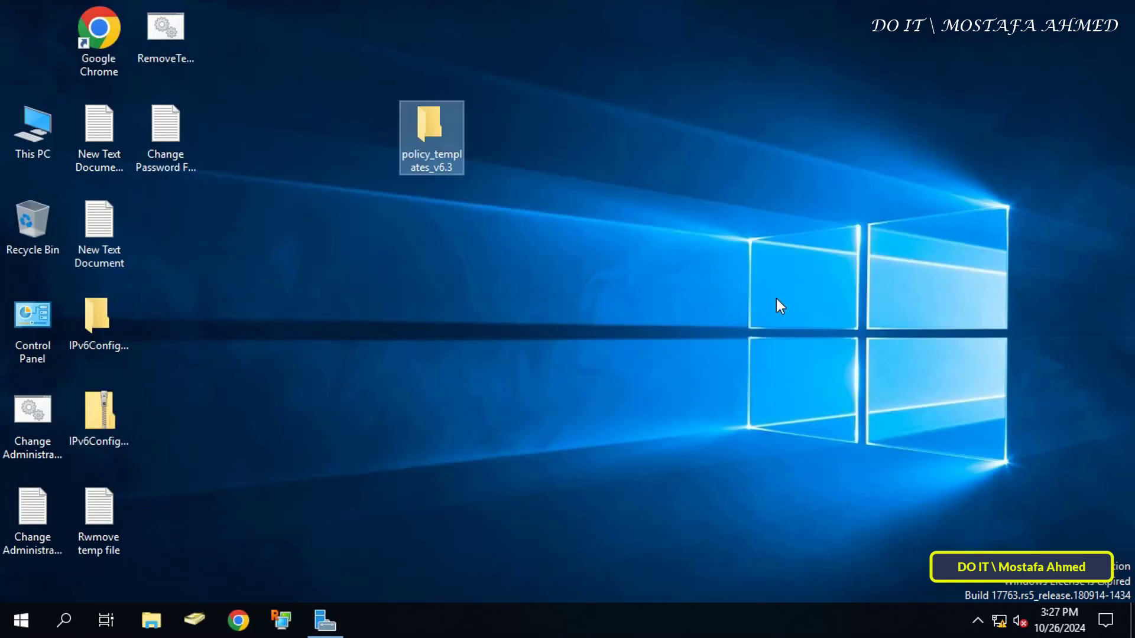
{"action": "double_click", "coordinate": [438, 137]}
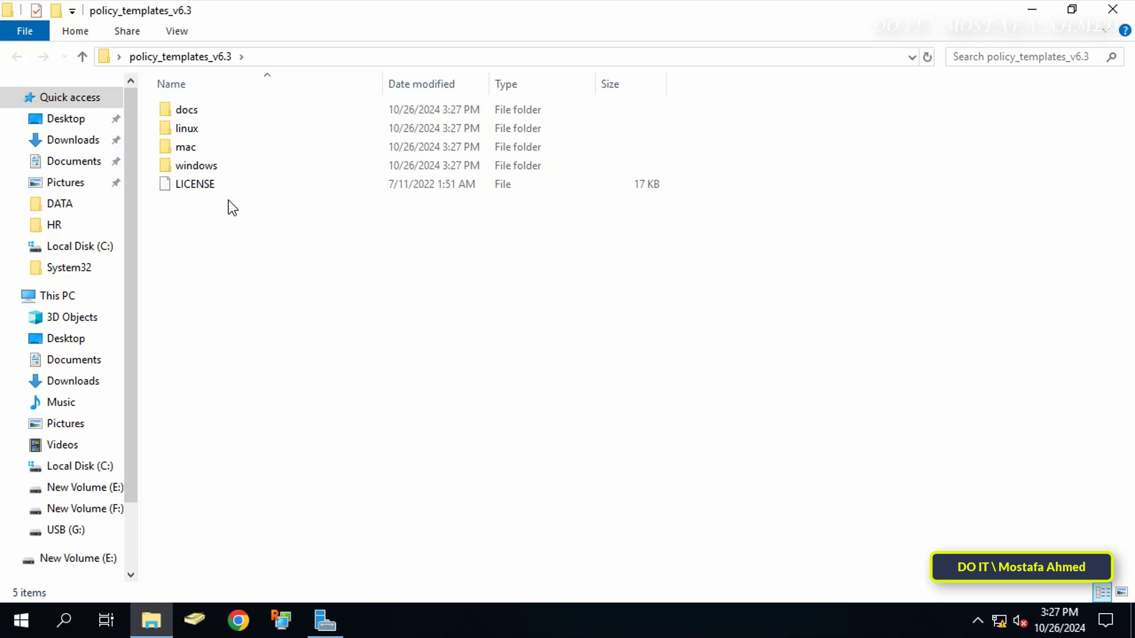
{"action": "double_click", "coordinate": [197, 167]}
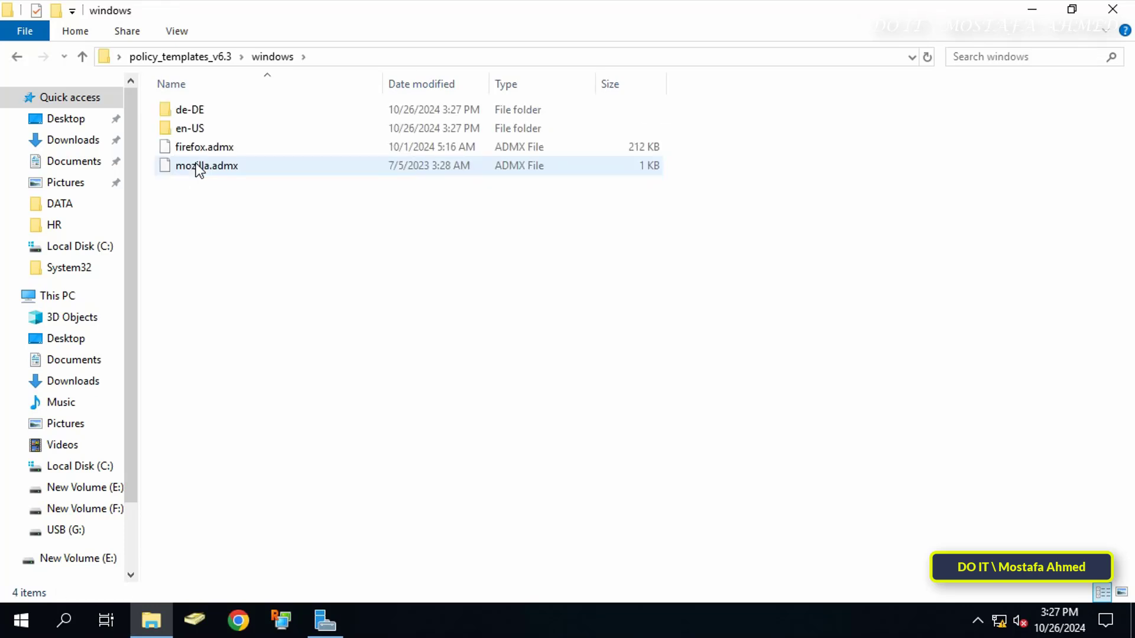
- Copy mozilla.admx, firefox.admx and the en-US folder, then close the window
{"action": "left_click", "coordinate": [194, 166]}
{"action": "left_click", "coordinate": [222, 145], "text": "shift"}
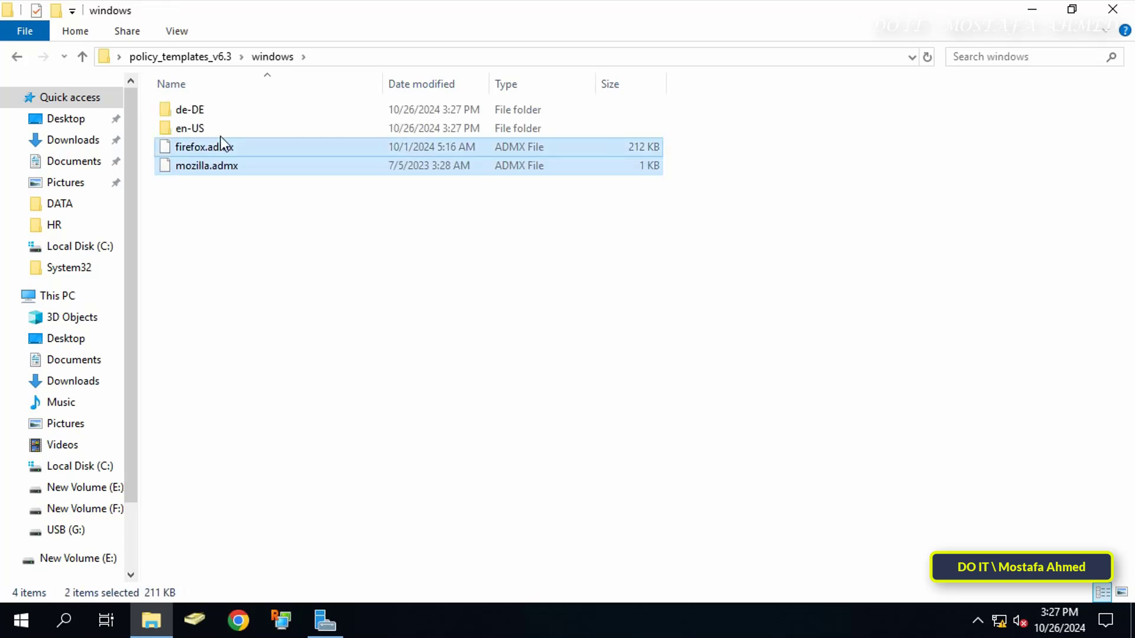
{"action": "left_click", "coordinate": [201, 127], "text": "shift"}
{"action": "right_click", "coordinate": [349, 155]}
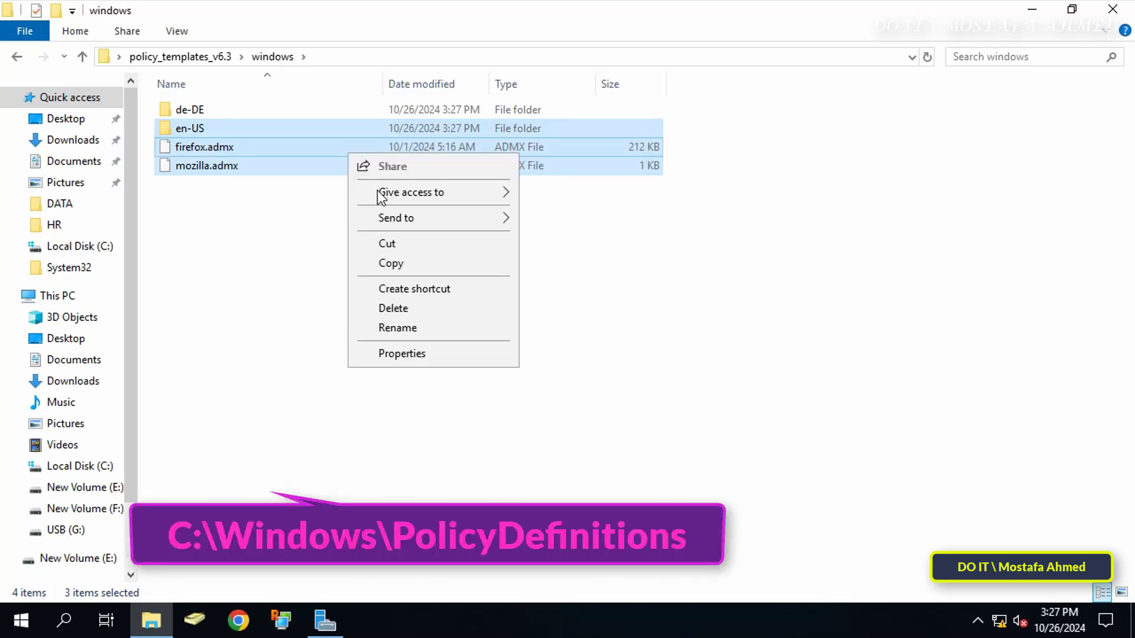
{"action": "left_click", "coordinate": [392, 264]}
{"action": "left_click", "coordinate": [1112, 9]}
- Navigate through This PC to C:\Windows\PolicyDefinitions
{"action": "double_click", "coordinate": [29, 152]}
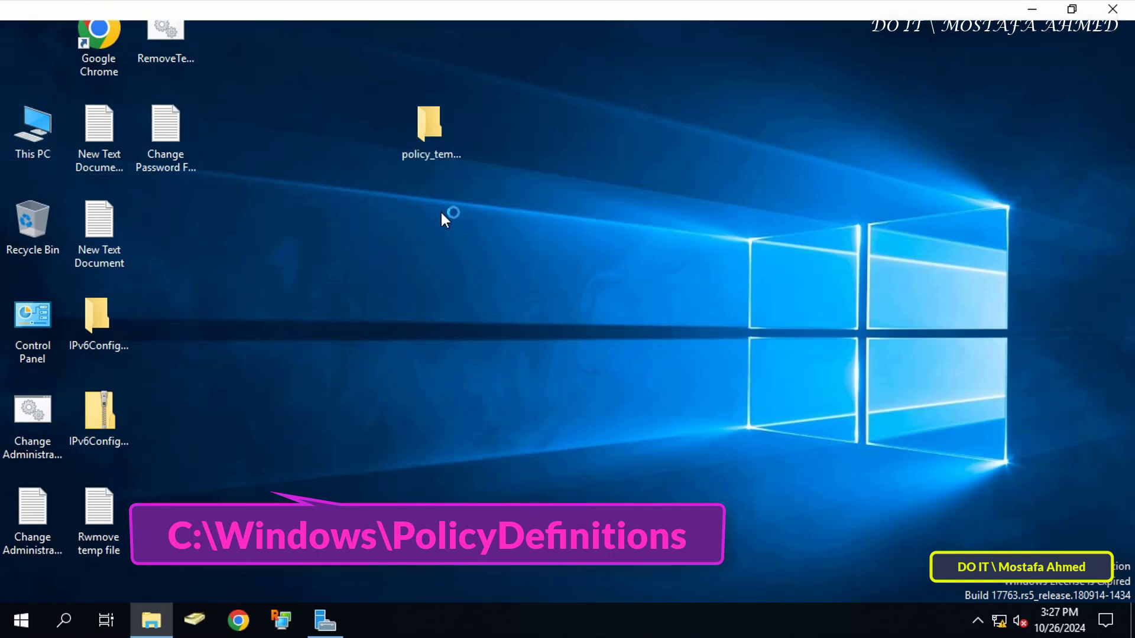
{"action": "left_click", "coordinate": [453, 250]}
{"action": "double_click", "coordinate": [473, 247]}
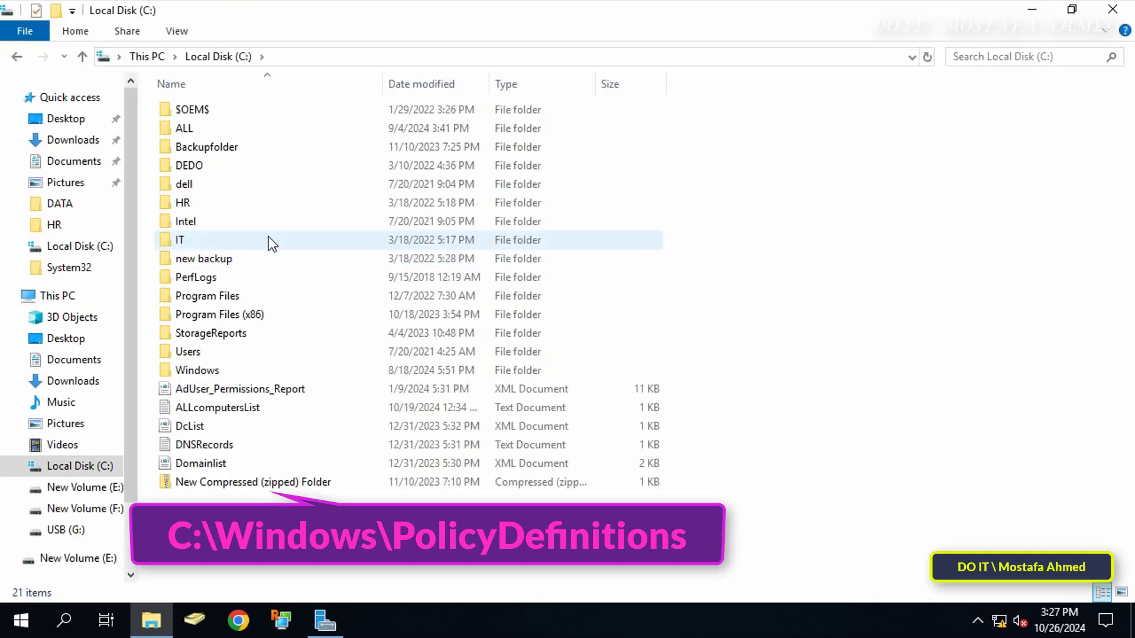
{"action": "double_click", "coordinate": [204, 370]}
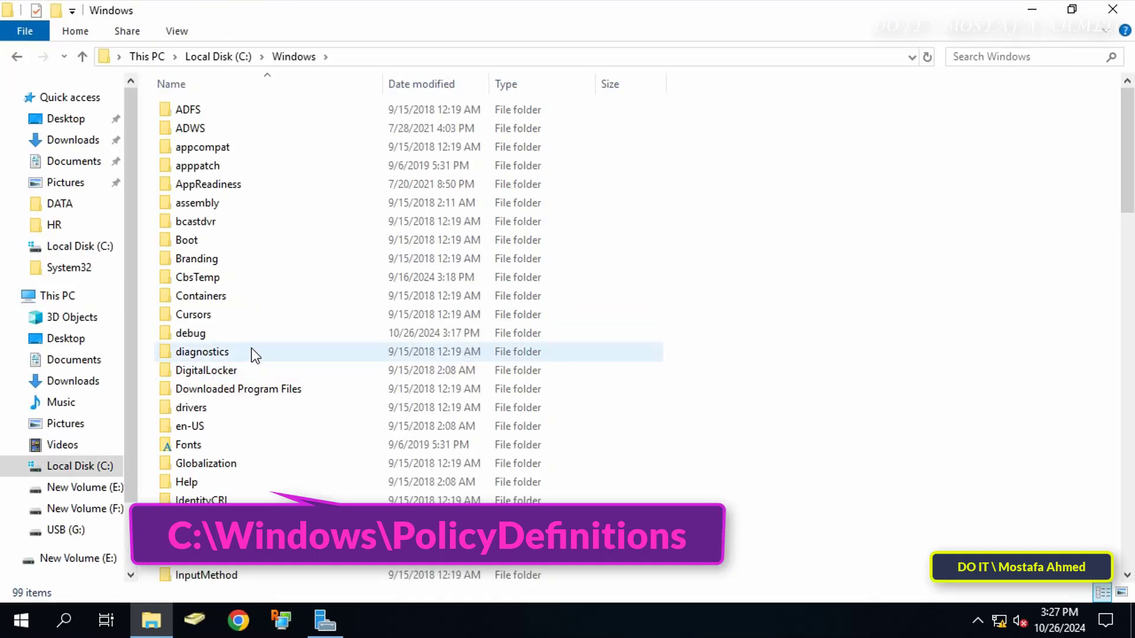
{"action": "scroll", "coordinate": [250, 348], "scroll_direction": "down", "scroll_amount": 12}
{"action": "left_click", "coordinate": [238, 167]}
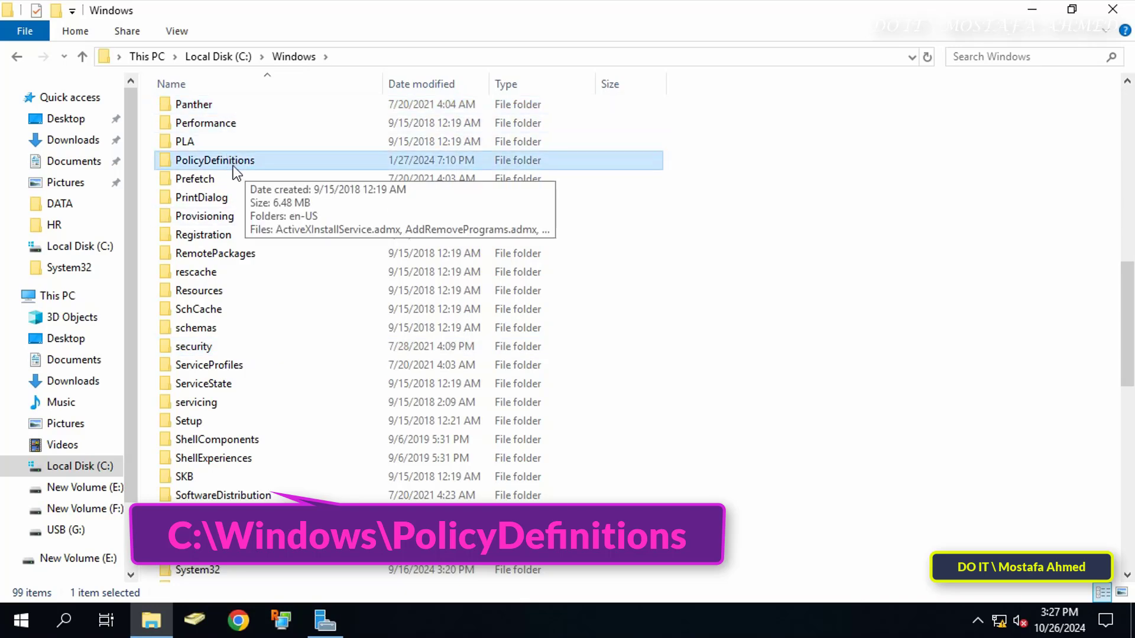
{"action": "double_click", "coordinate": [240, 169]}
- Paste the copied ADMX files and en-US folder into PolicyDefinitions, then close Explorer
{"action": "right_click", "coordinate": [846, 321]}
{"action": "left_click", "coordinate": [903, 454]}
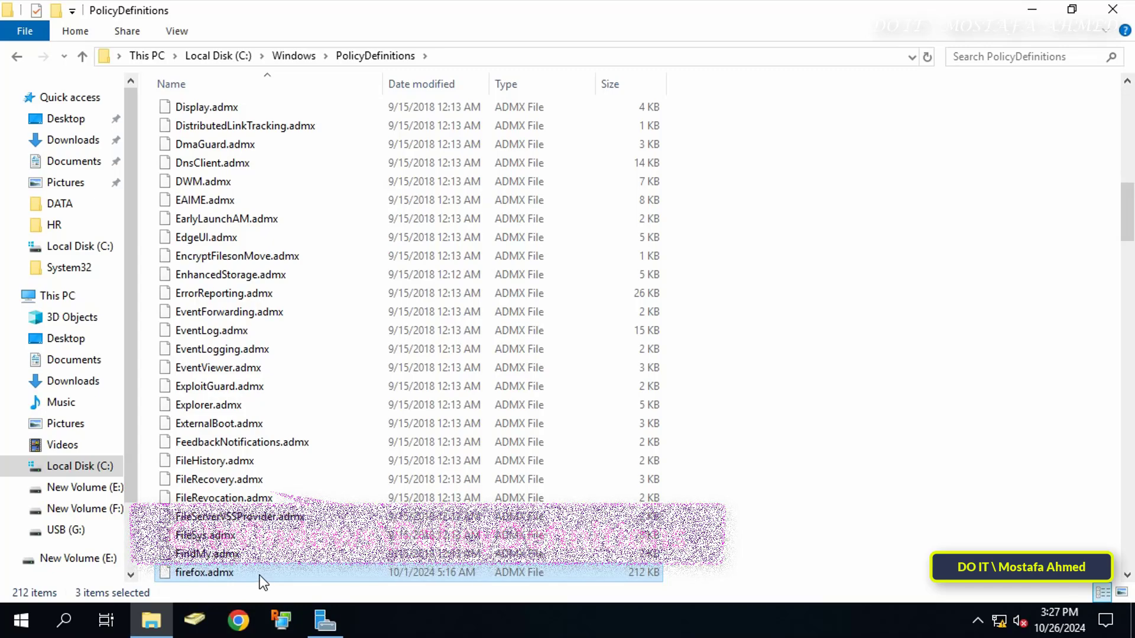
{"action": "scroll", "coordinate": [258, 574], "scroll_direction": "down", "scroll_amount": 14}
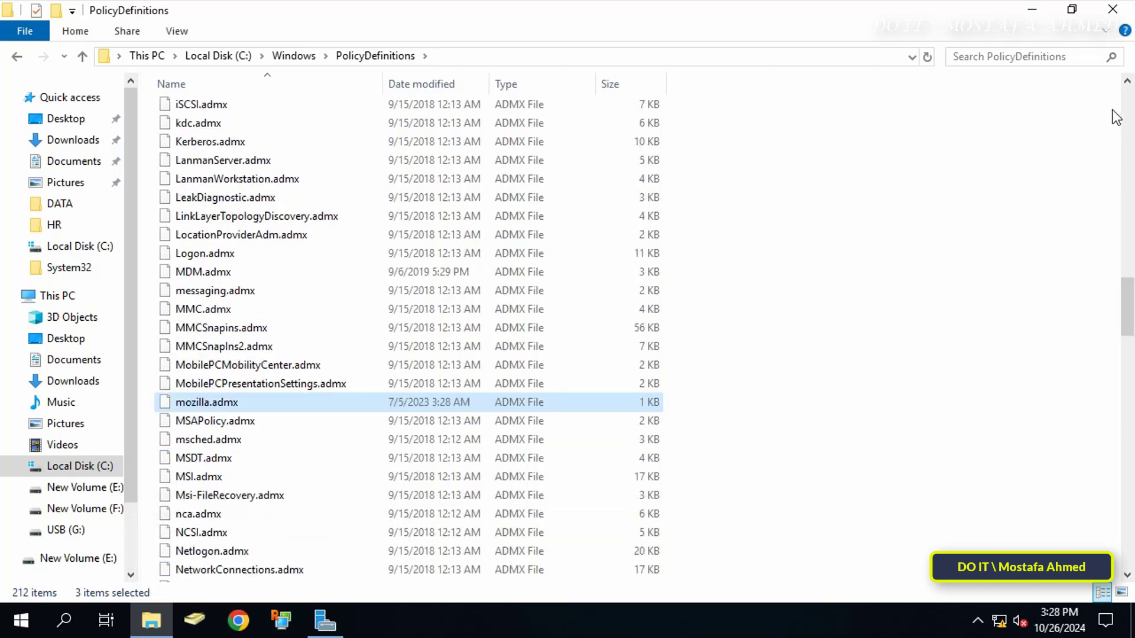
{"action": "left_click", "coordinate": [1113, 9]}
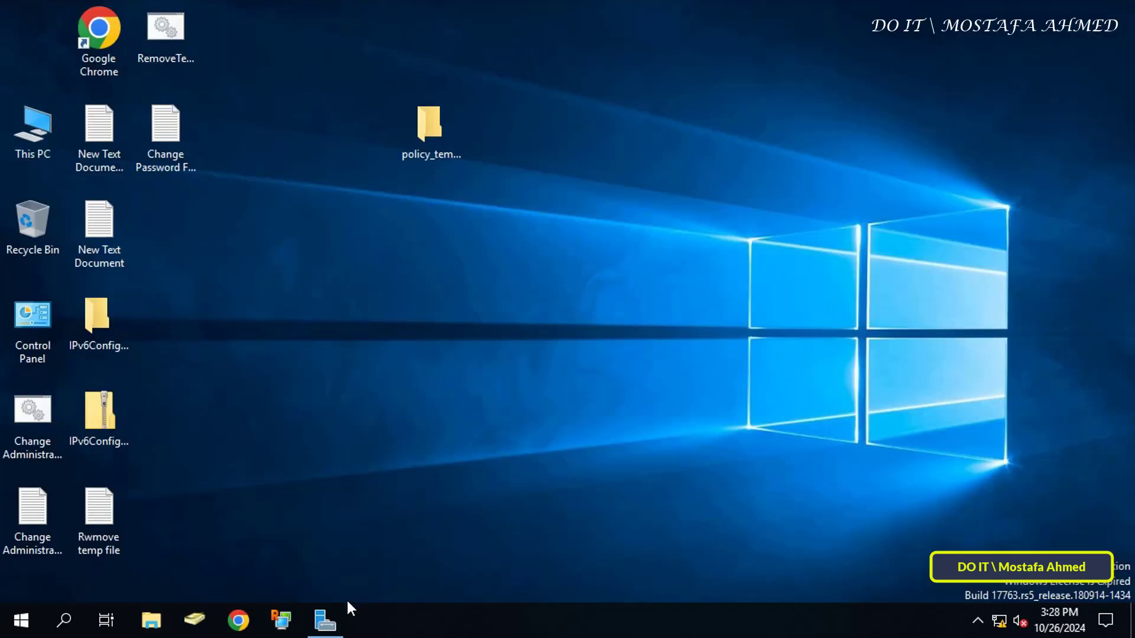
- Reopen Default Domain Policy in the Group Policy Management Editor and maximize it
{"action": "left_click", "coordinate": [331, 616]}
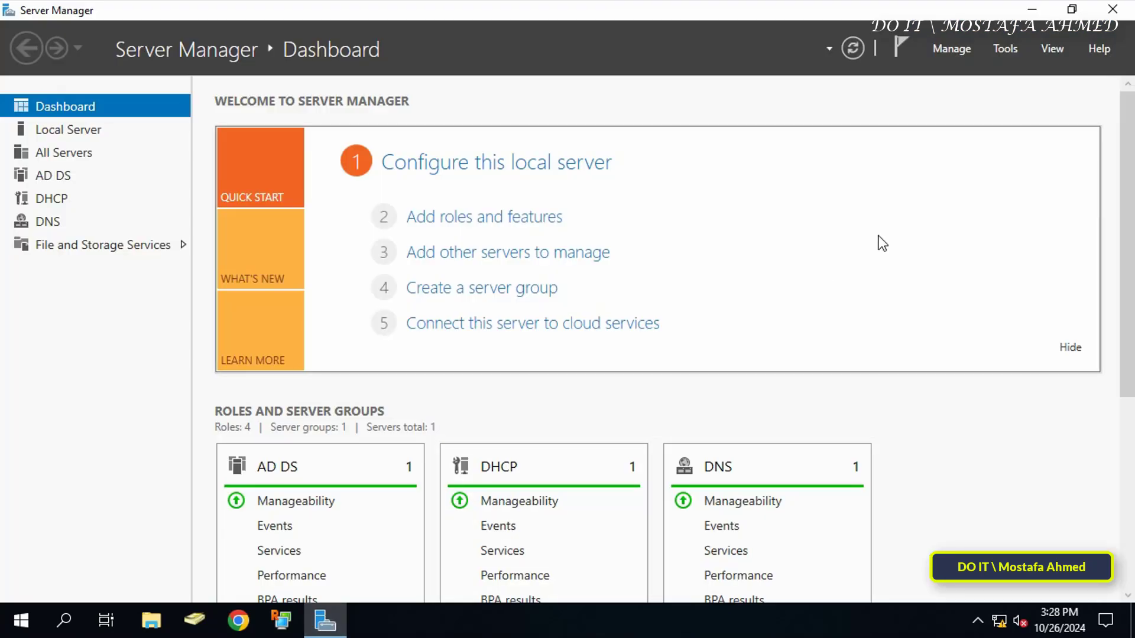
{"action": "left_click", "coordinate": [1004, 47]}
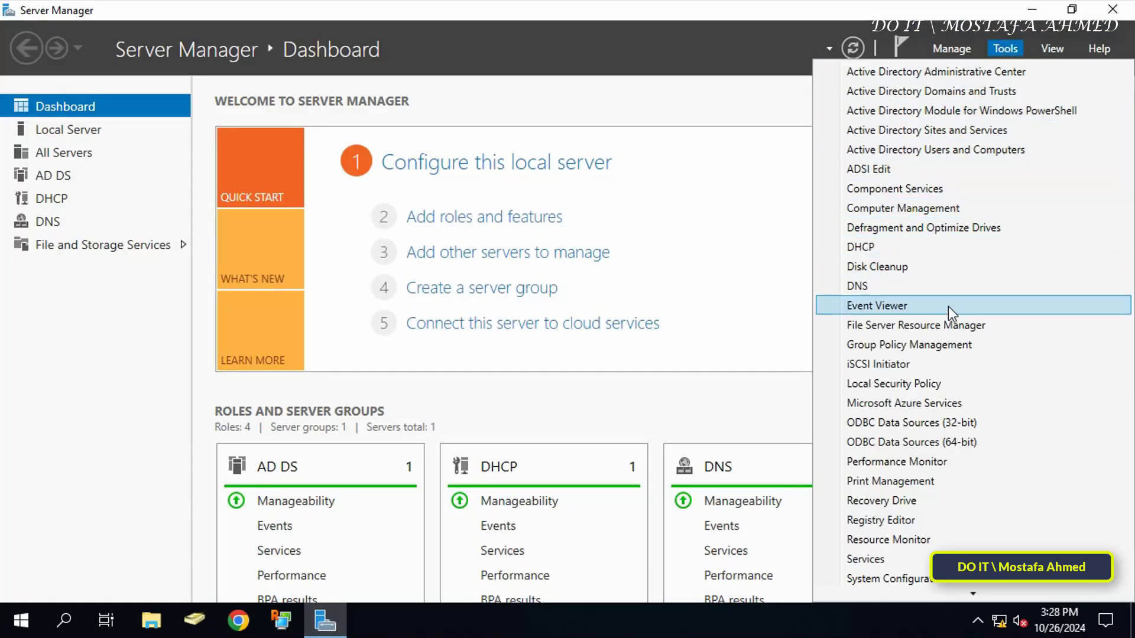
{"action": "left_click", "coordinate": [948, 344]}
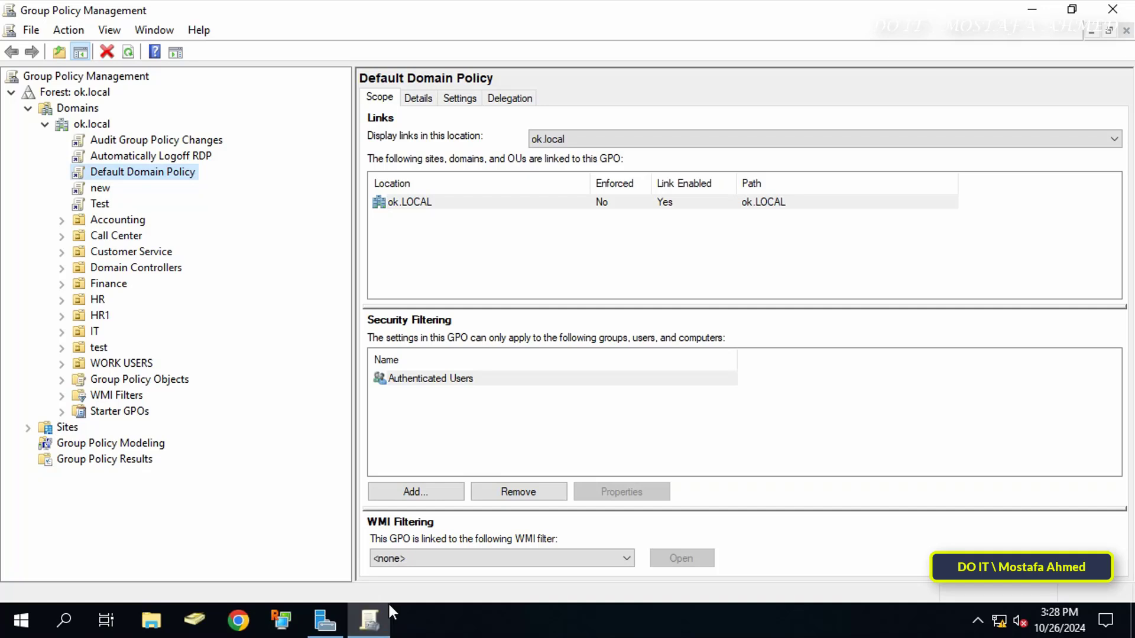
{"action": "right_click", "coordinate": [179, 173]}
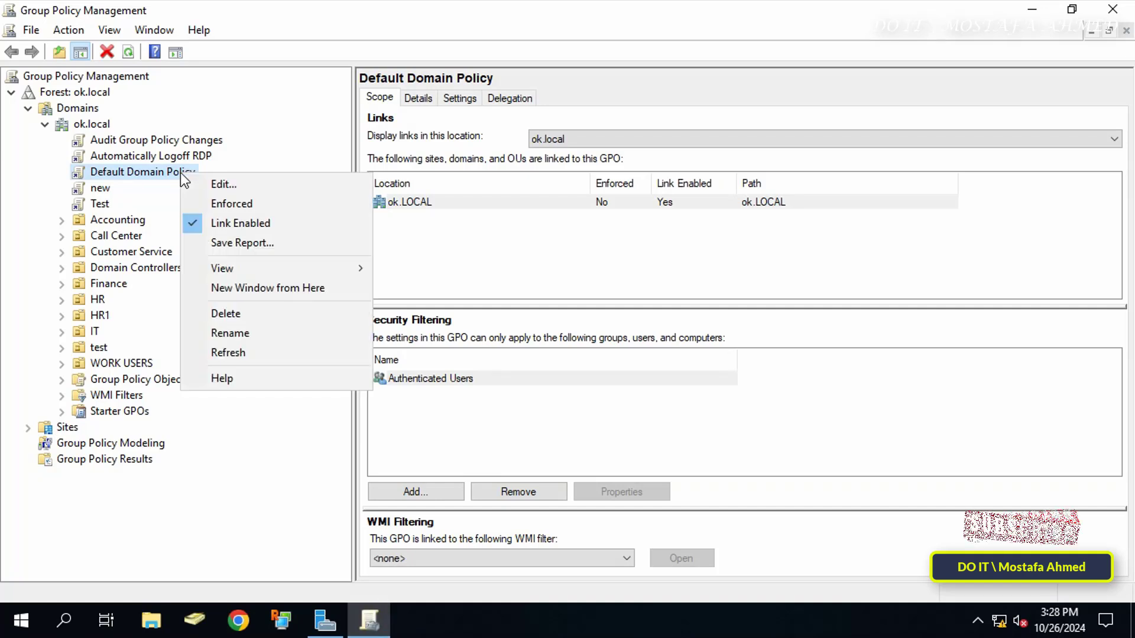
{"action": "left_click", "coordinate": [224, 184]}
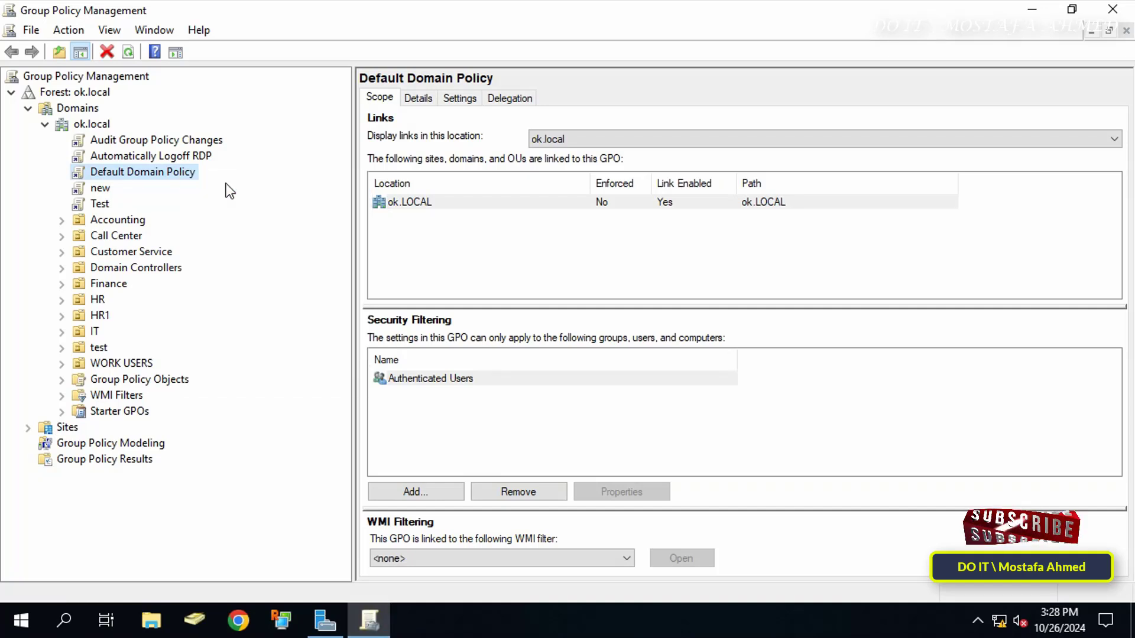
{"action": "left_click", "coordinate": [715, 82]}
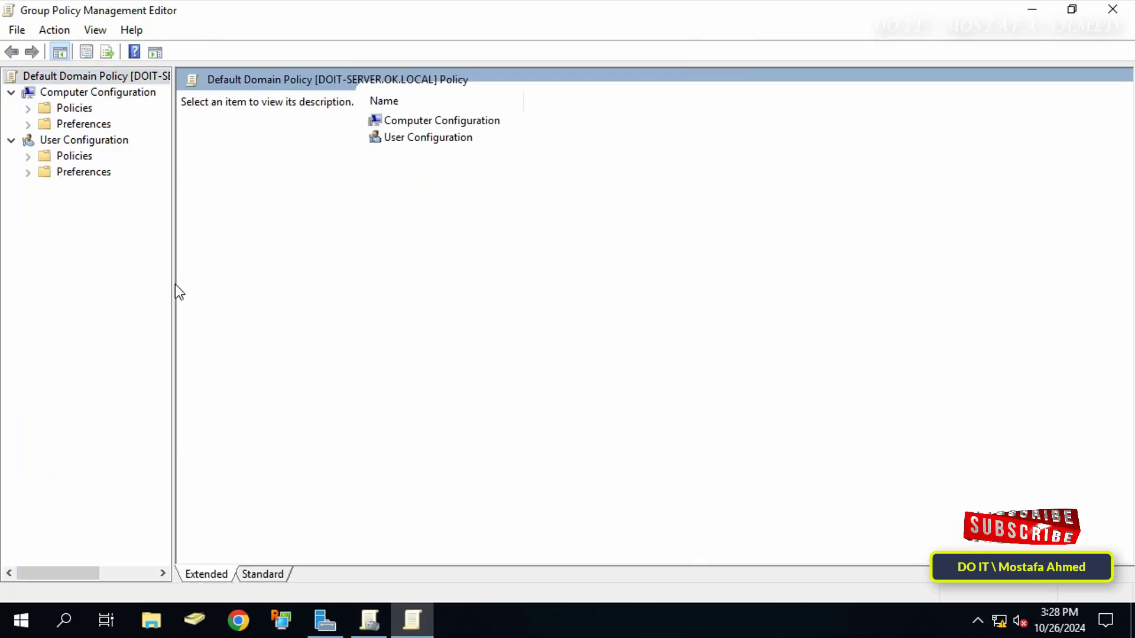
- Expand Policies > Administrative Templates > Mozilla > Firefox to reveal Addons, Bookmarks and Cookies
{"action": "left_click_drag", "start_coordinate": [172, 202], "coordinate": [562, 211]}
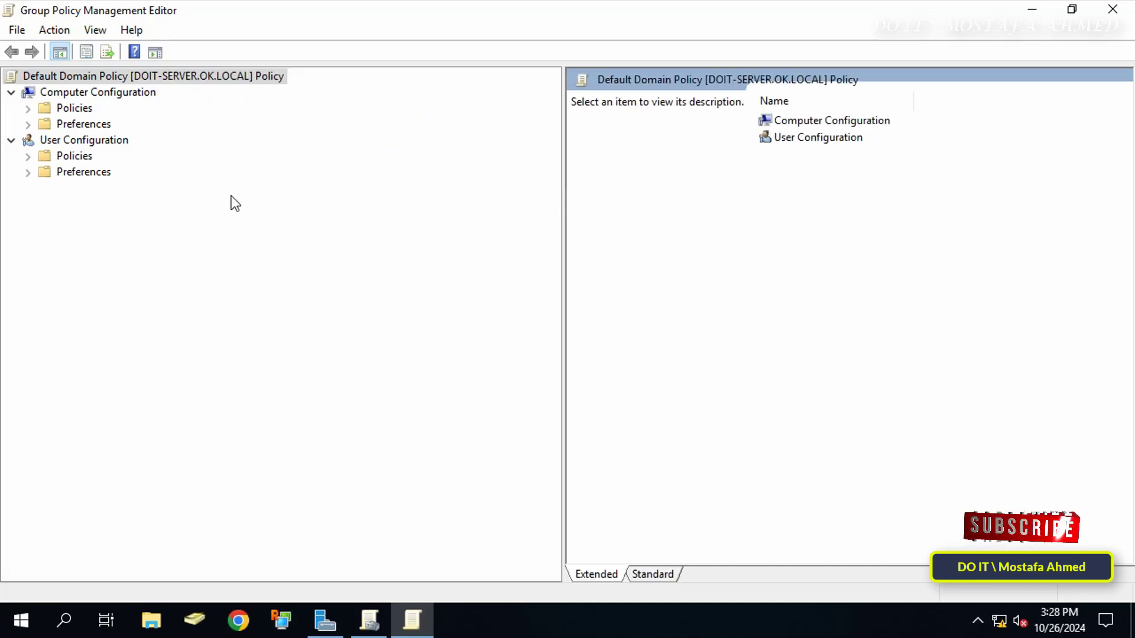
{"action": "left_click", "coordinate": [28, 108]}
{"action": "left_click", "coordinate": [44, 156]}
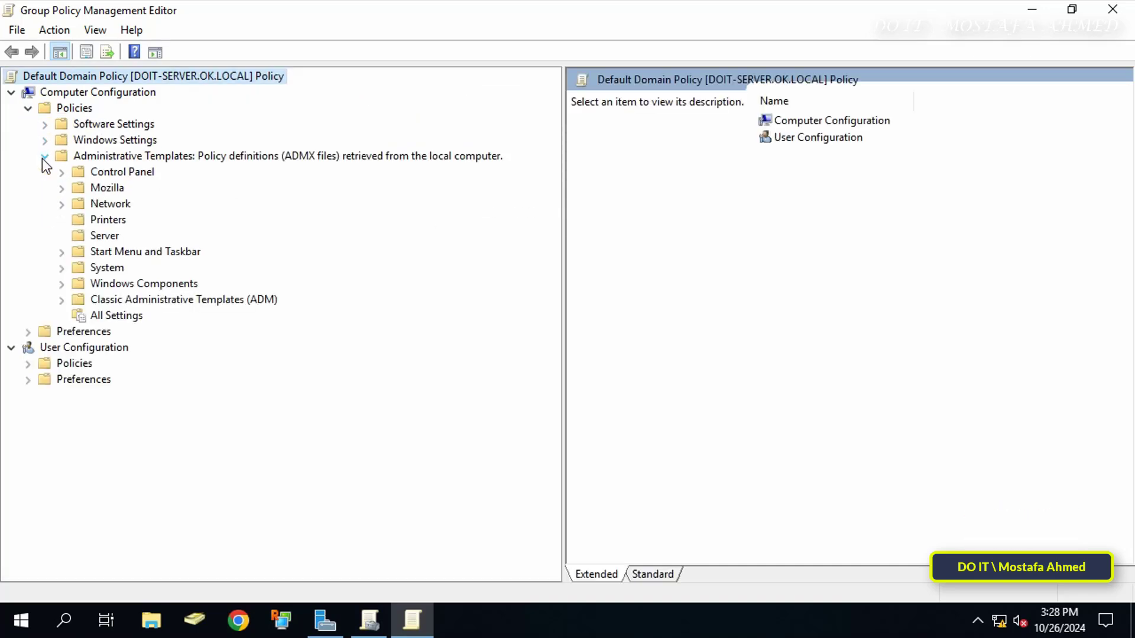
{"action": "left_click", "coordinate": [98, 187]}
{"action": "left_click", "coordinate": [61, 188]}
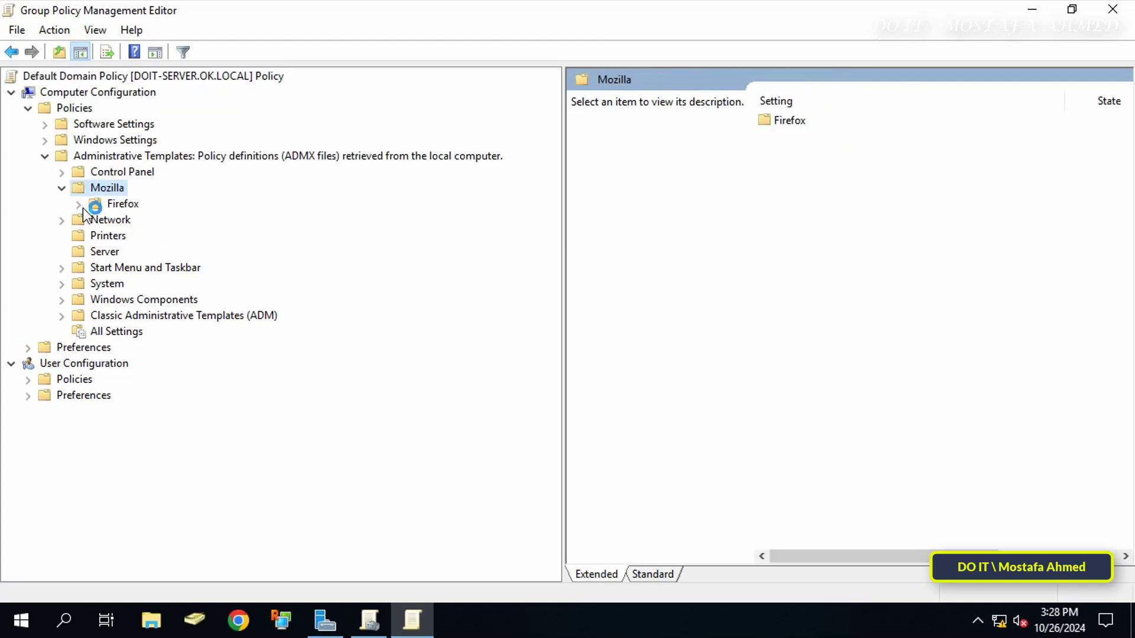
{"action": "left_click", "coordinate": [78, 204]}
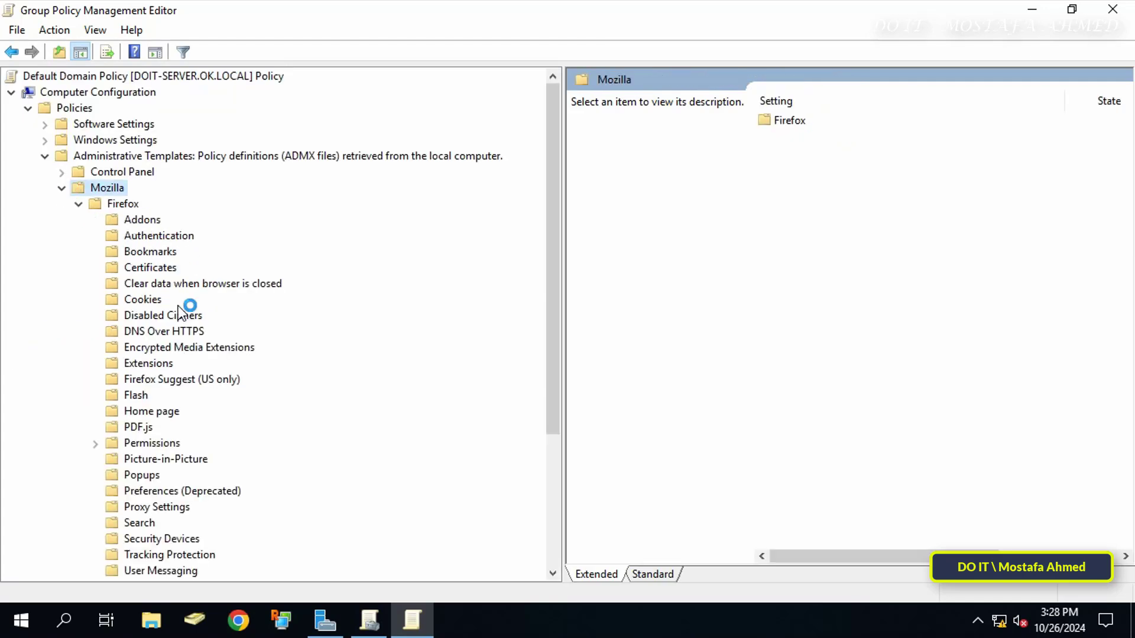